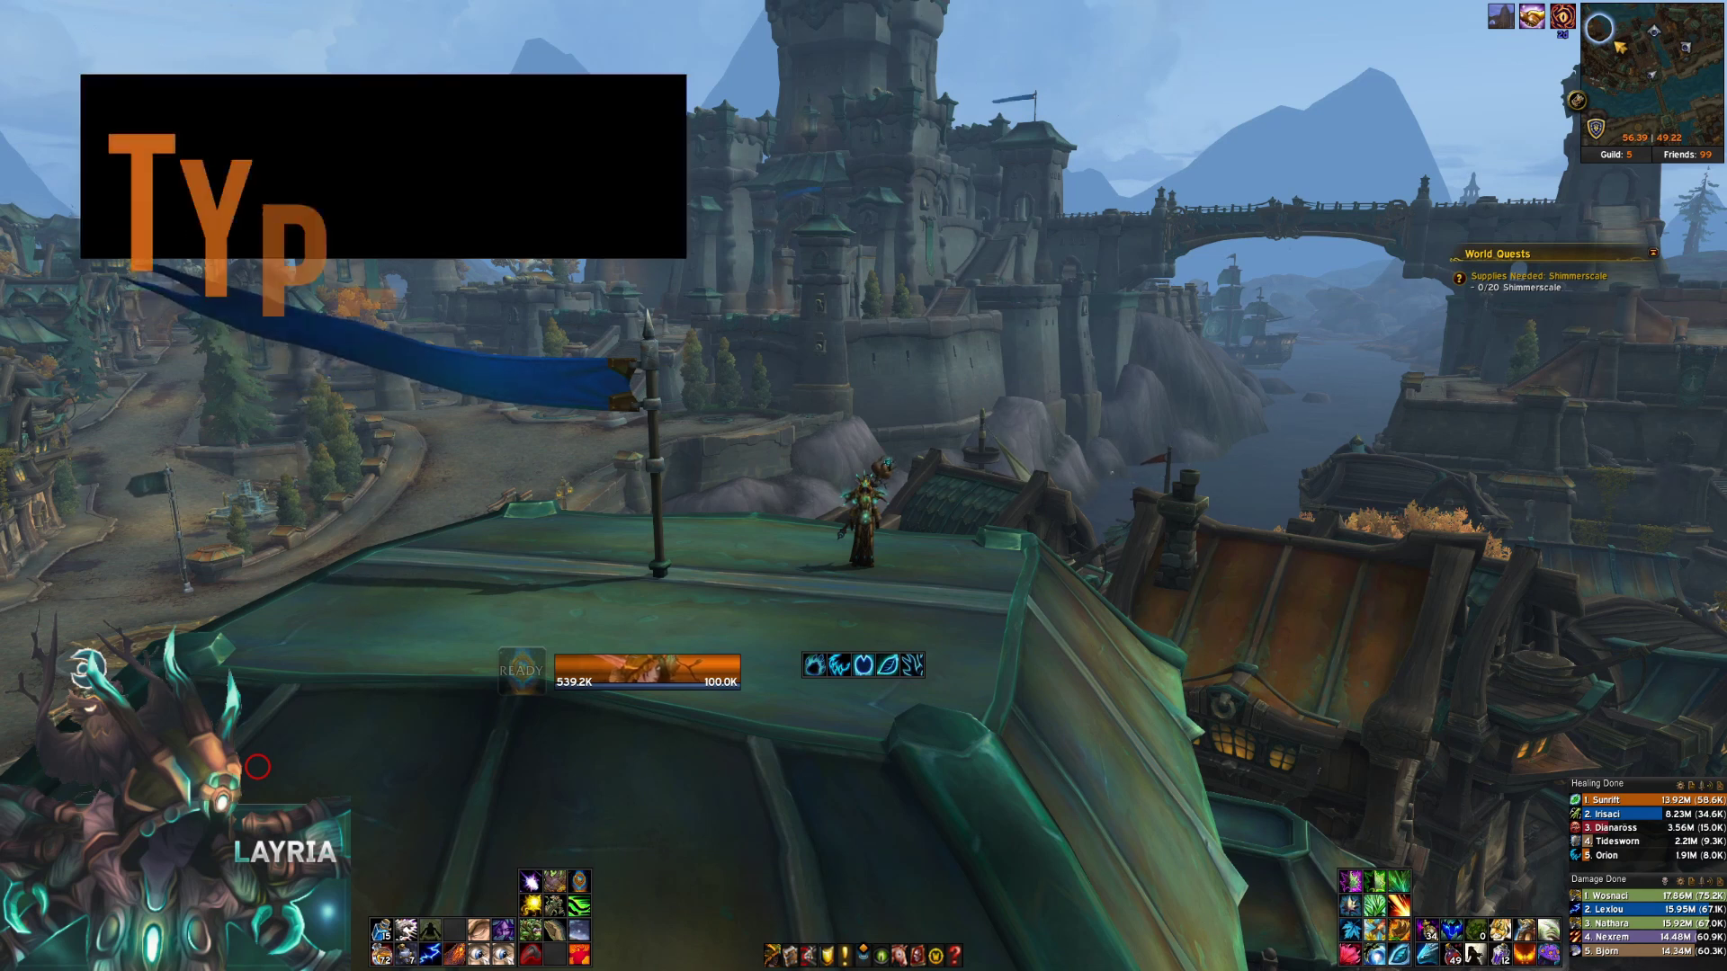
Step: Open the ElvUI configuration with /ec and move its window up to uncover the bars
type("/ec")
key("Return")
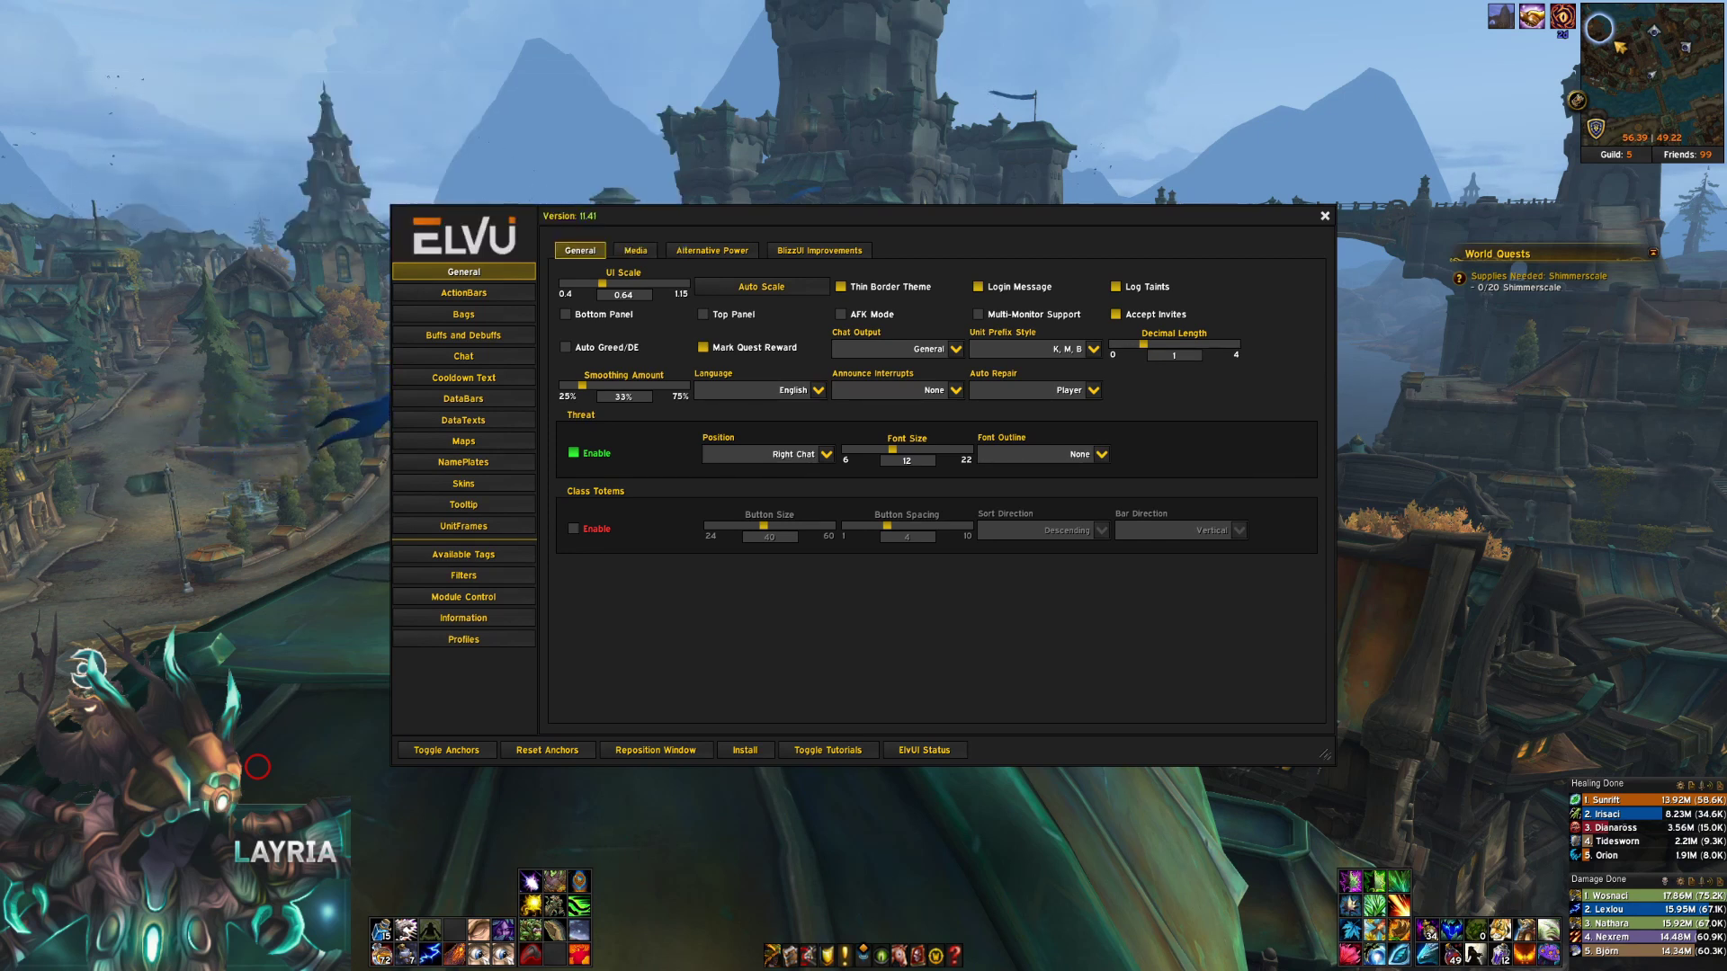
left_click_drag(900, 216, 890, 48)
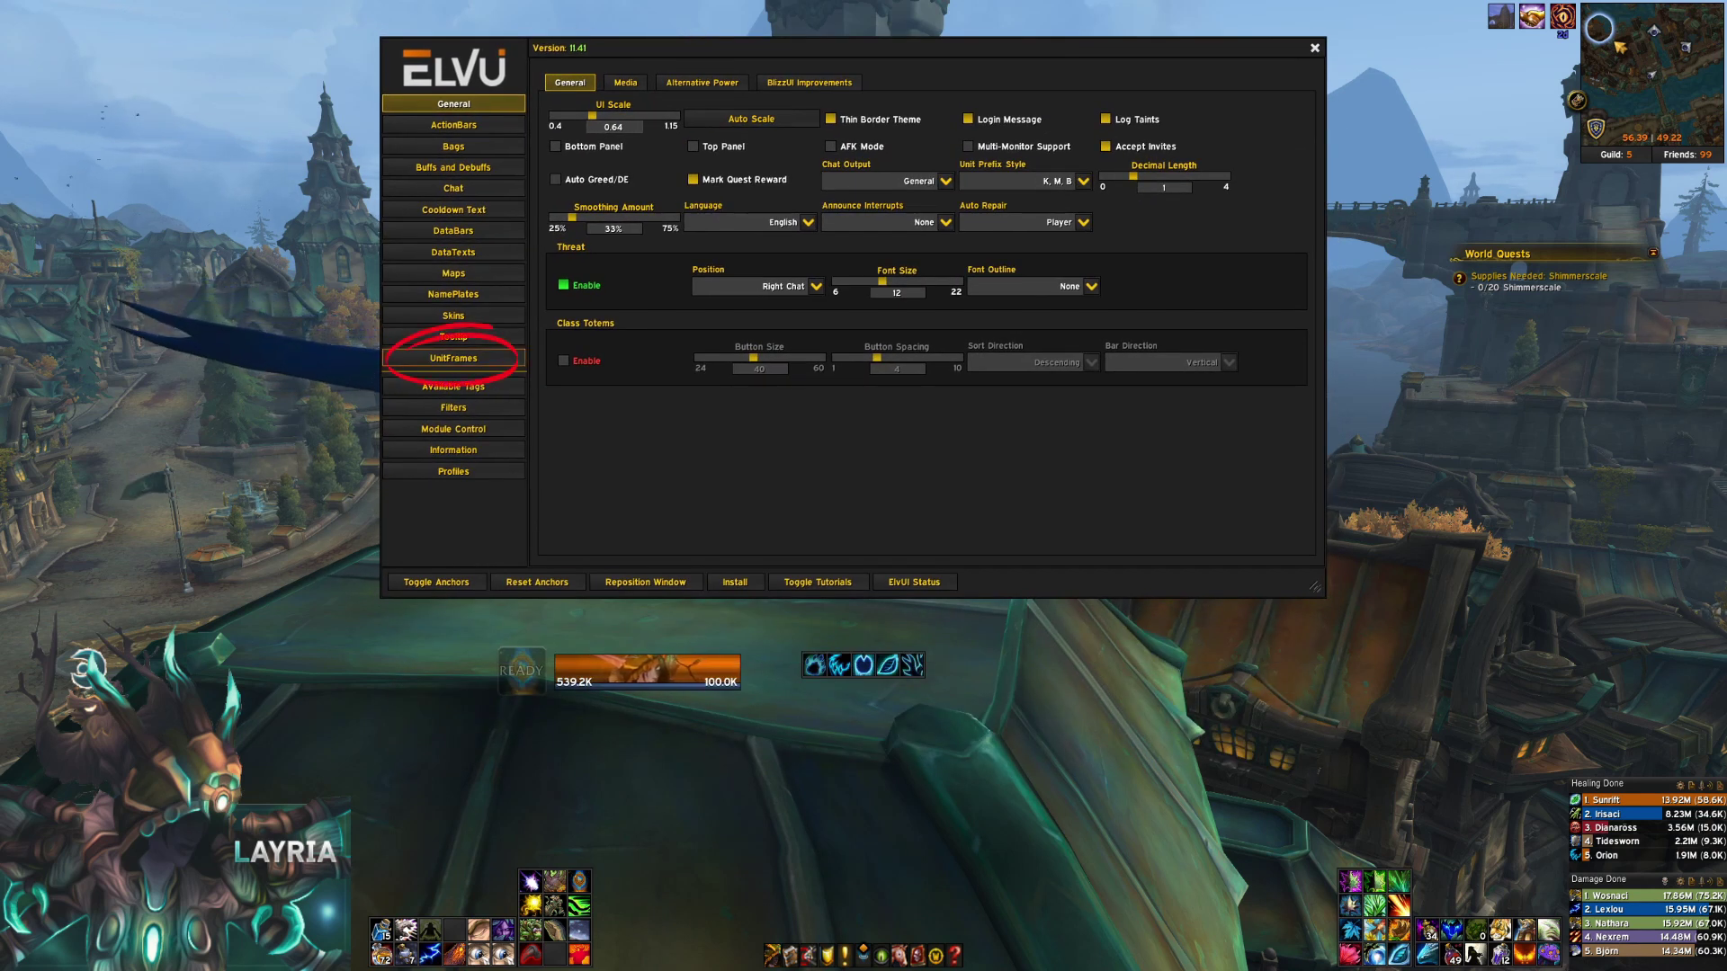
Step: Show ElvUI's UnitFrames > Group Units > Raid settings and display preview raid frames
left_click(453, 358)
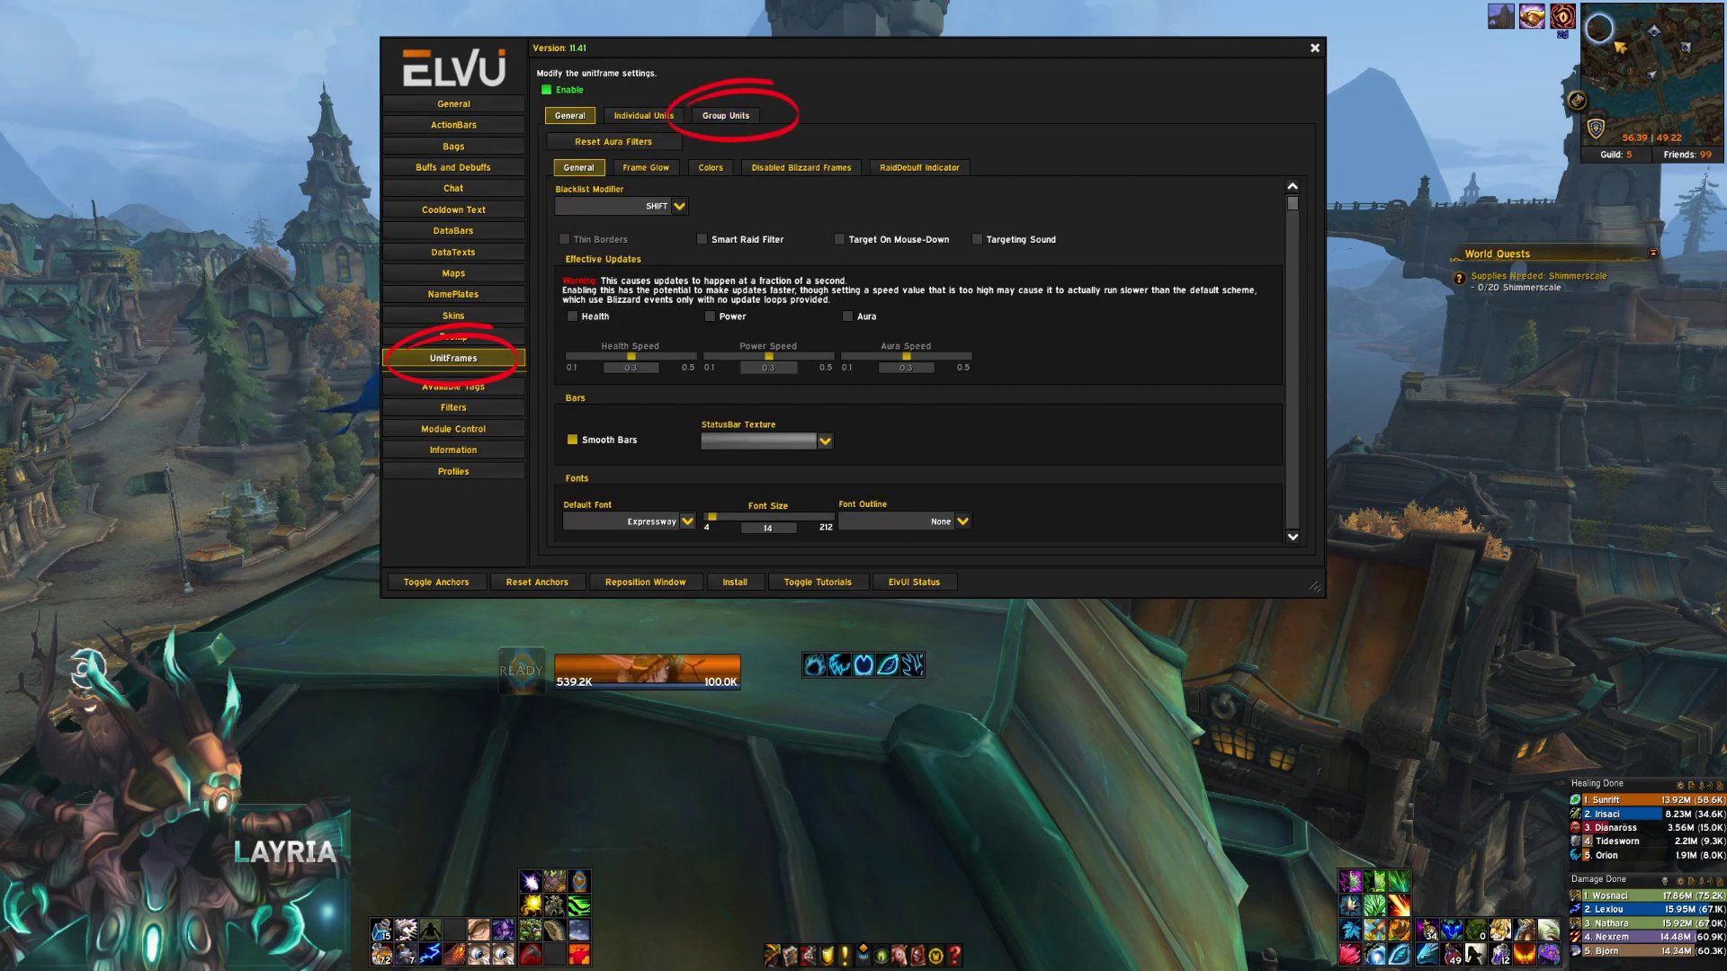
left_click(726, 115)
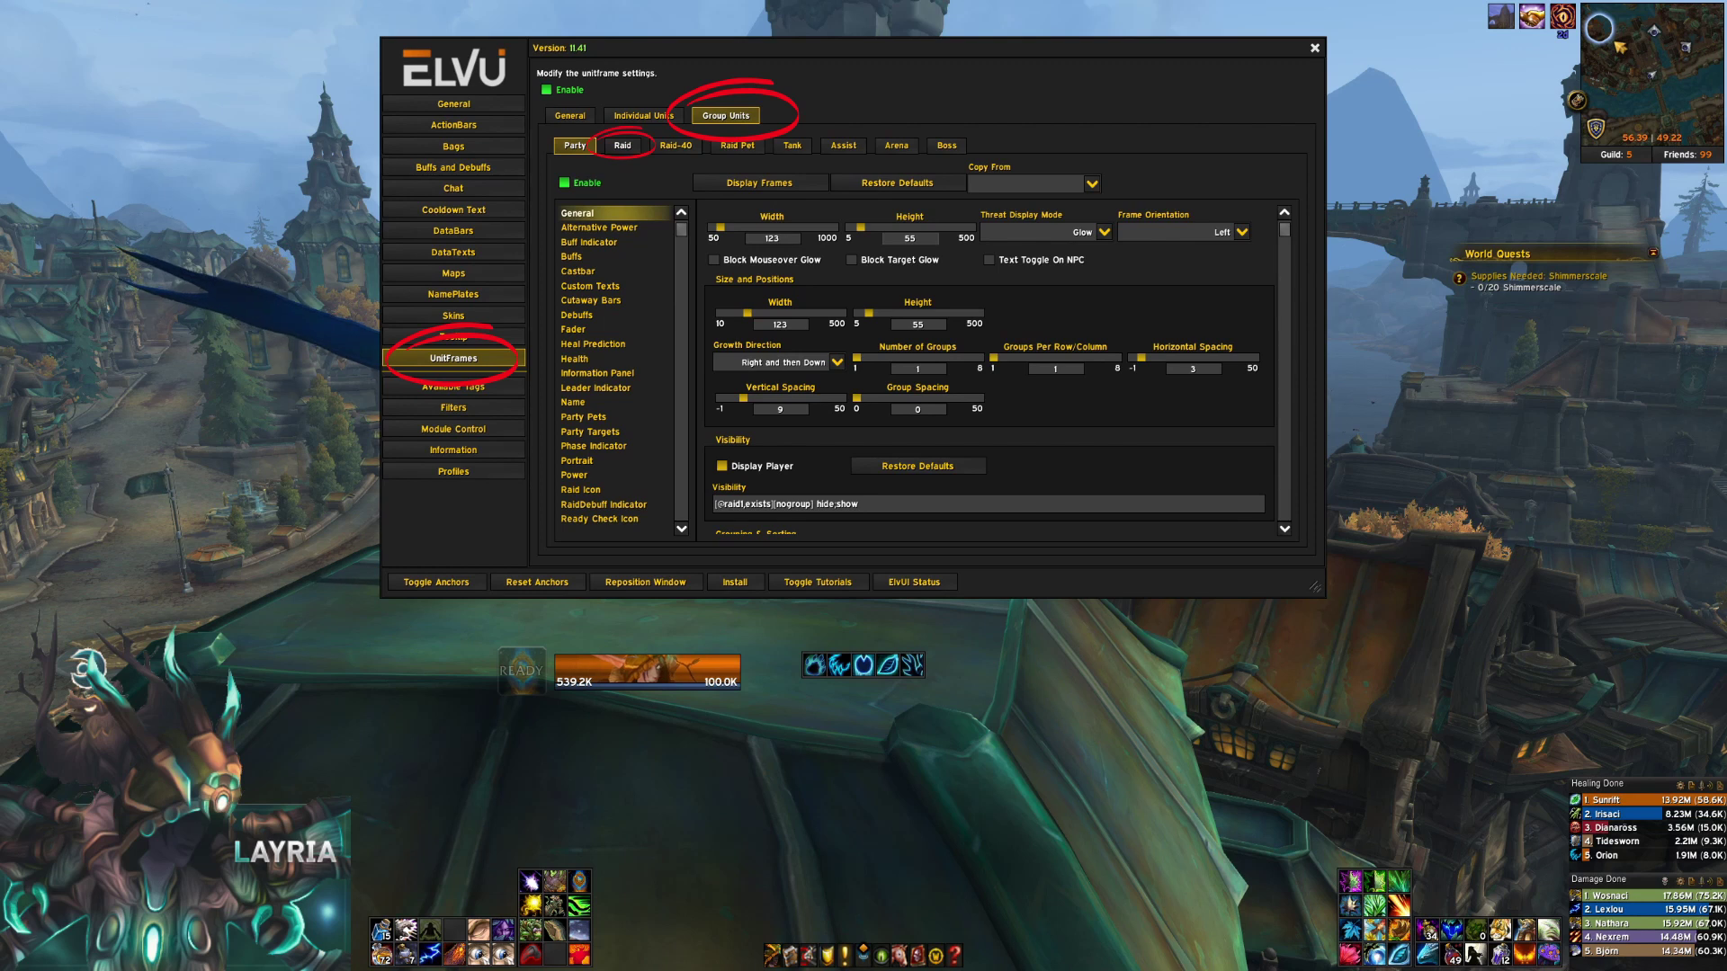
left_click(623, 145)
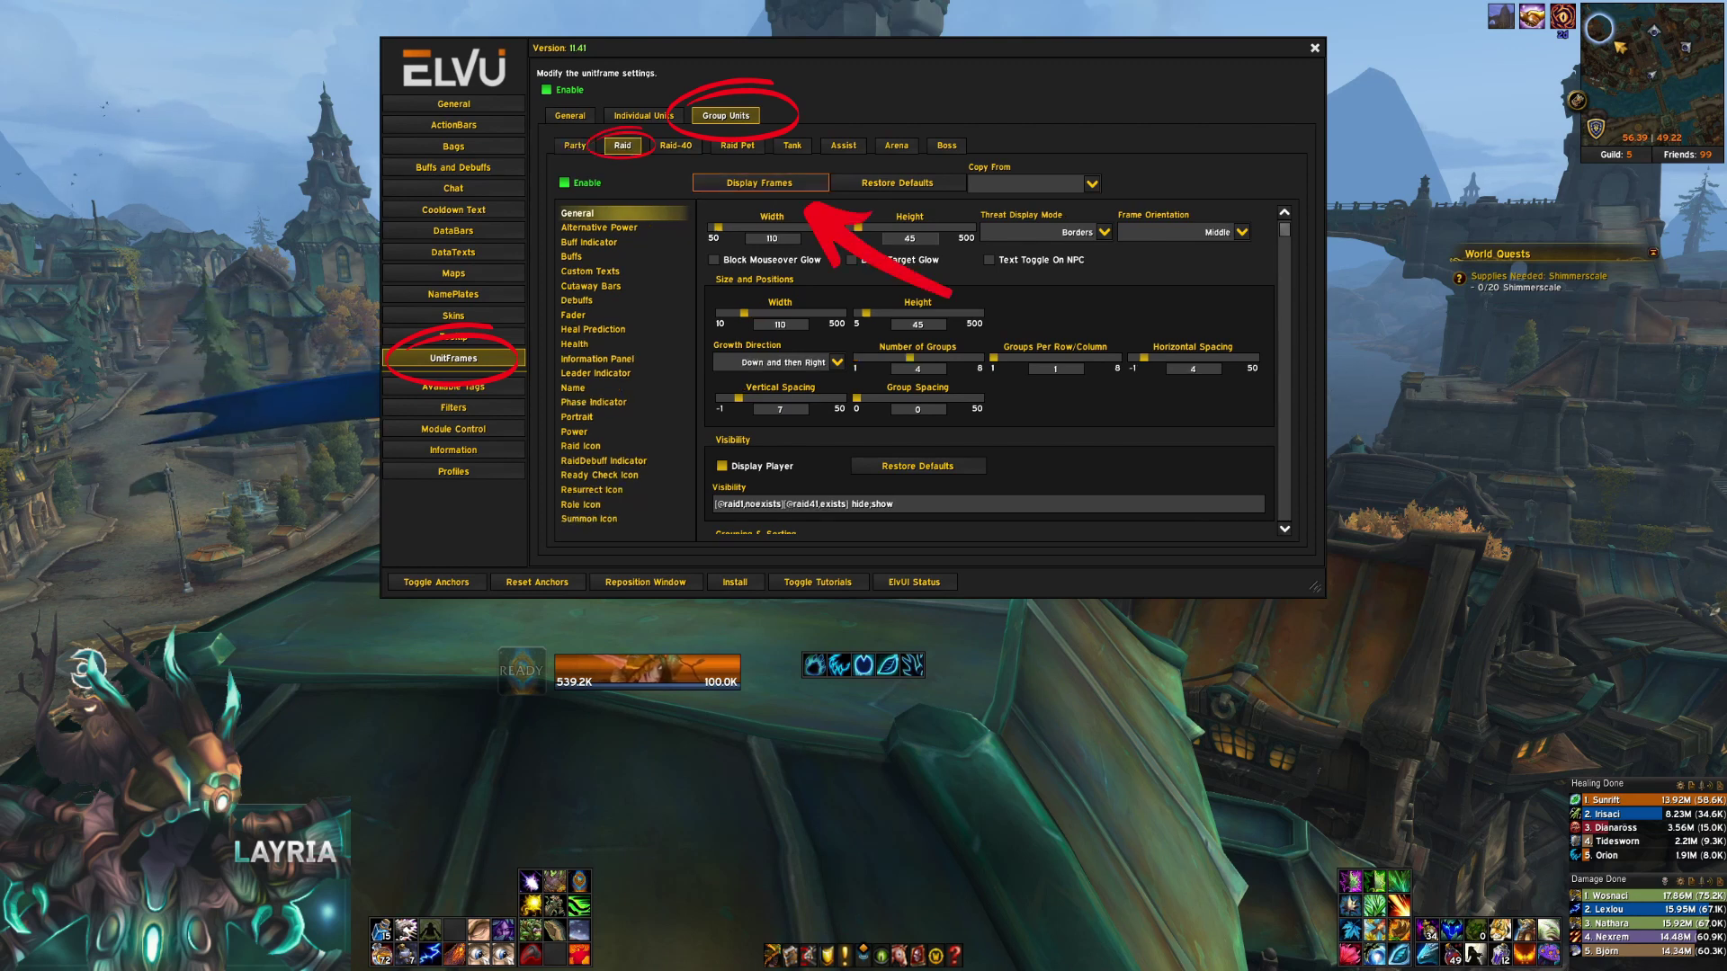
left_click(759, 182)
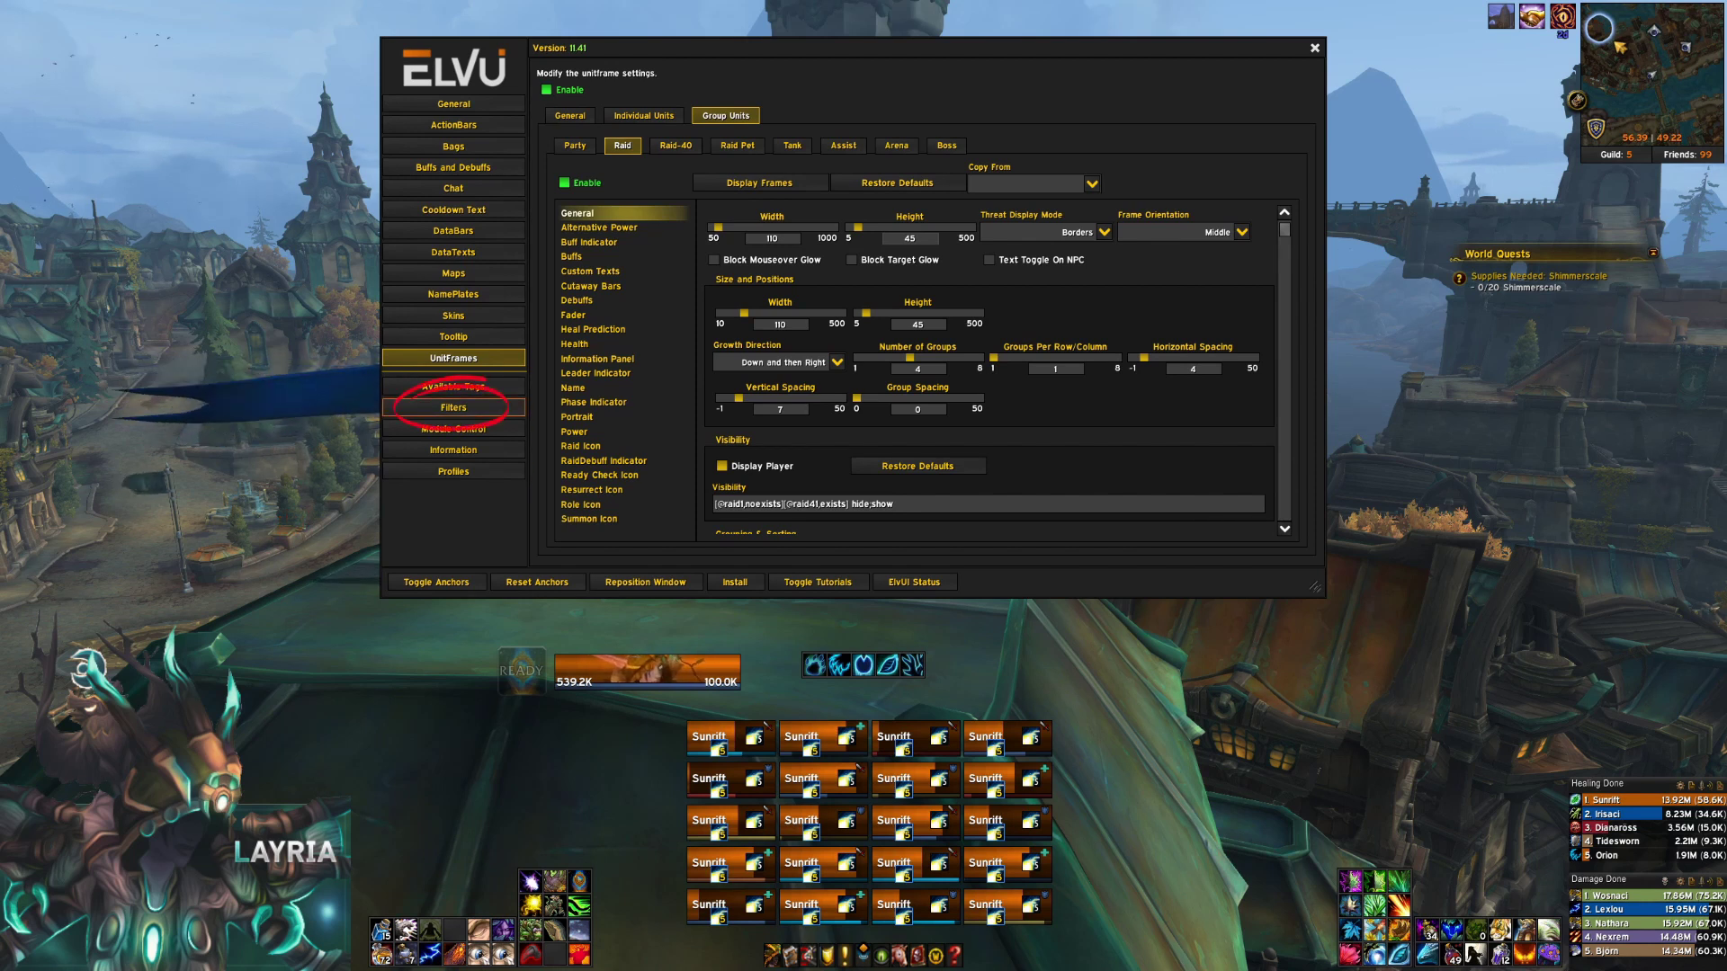
Step: Load the Buff Indicator filter on ElvUI's Filters page
left_click(453, 408)
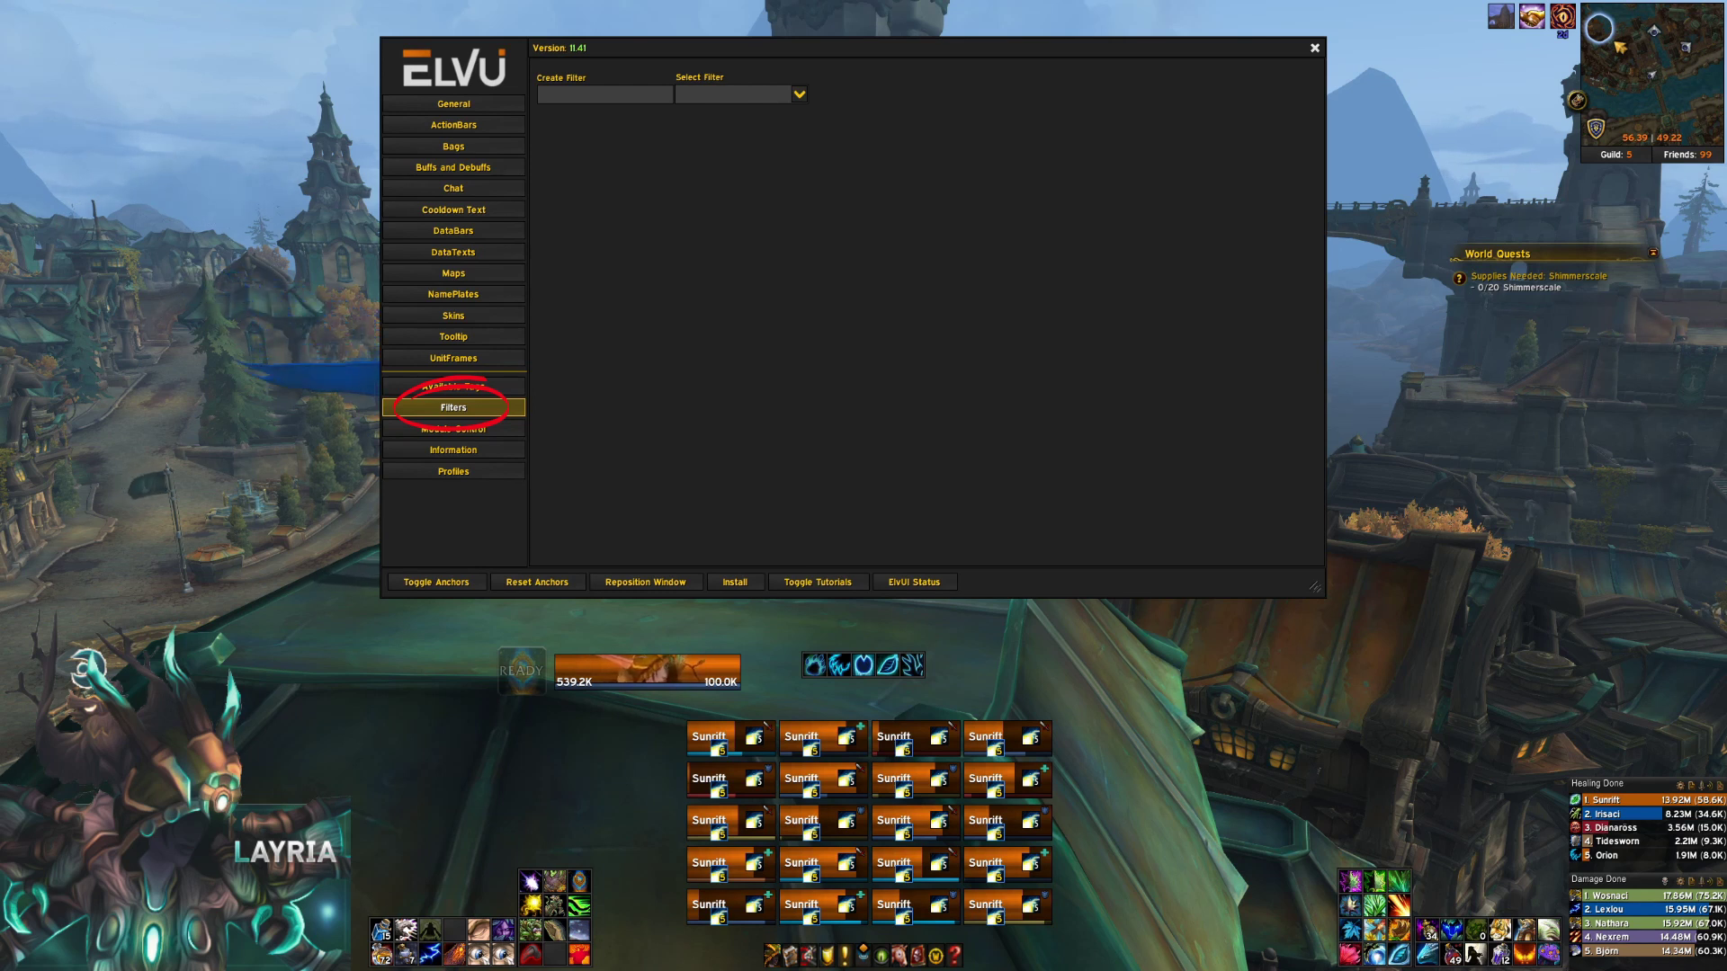
left_click(798, 94)
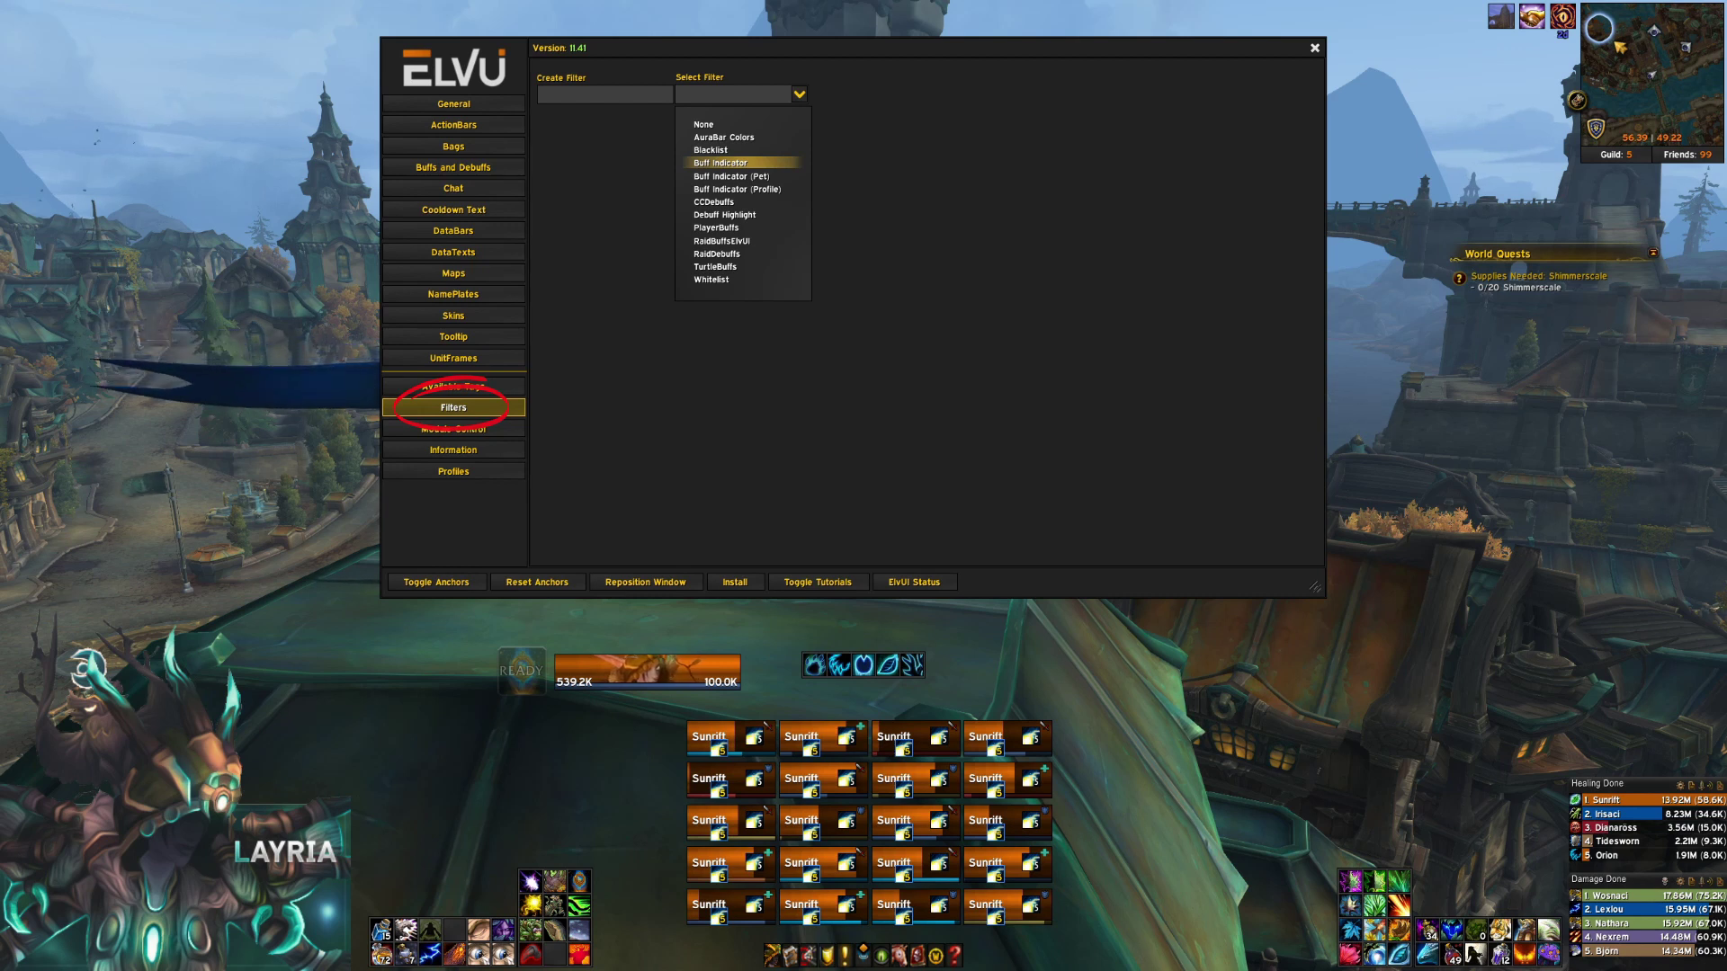
left_click(721, 163)
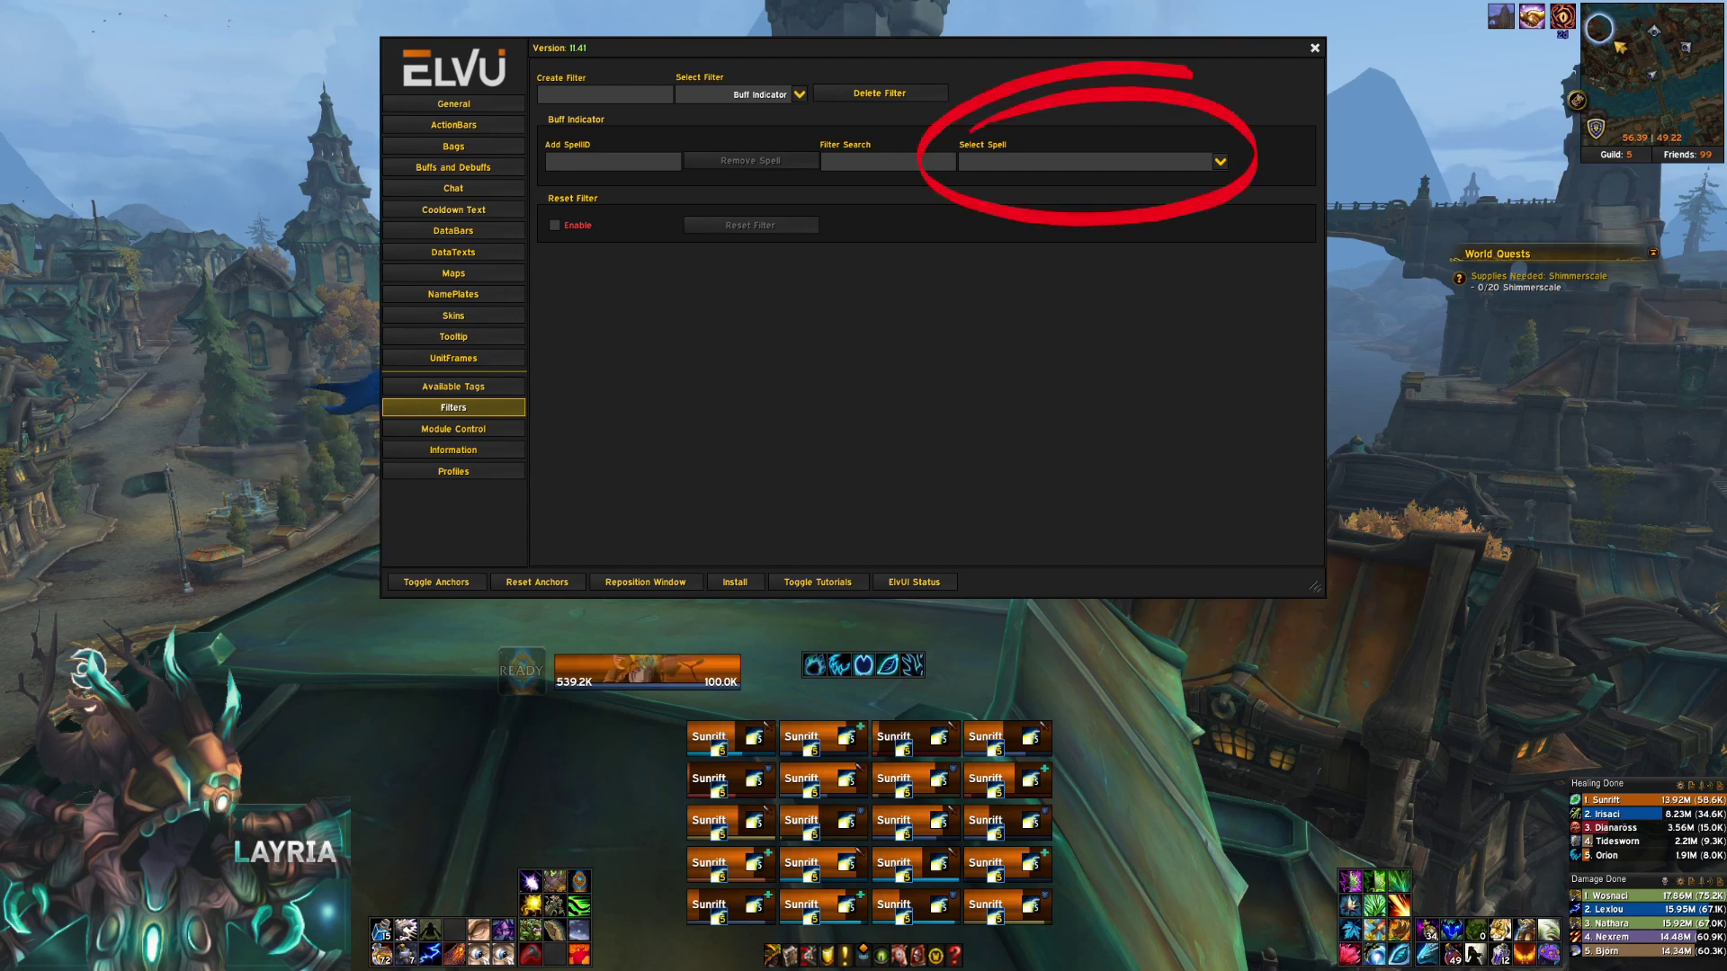
Step: Select Rejuvenation (774) from the Buff Indicator filter's spell list
left_click(1220, 161)
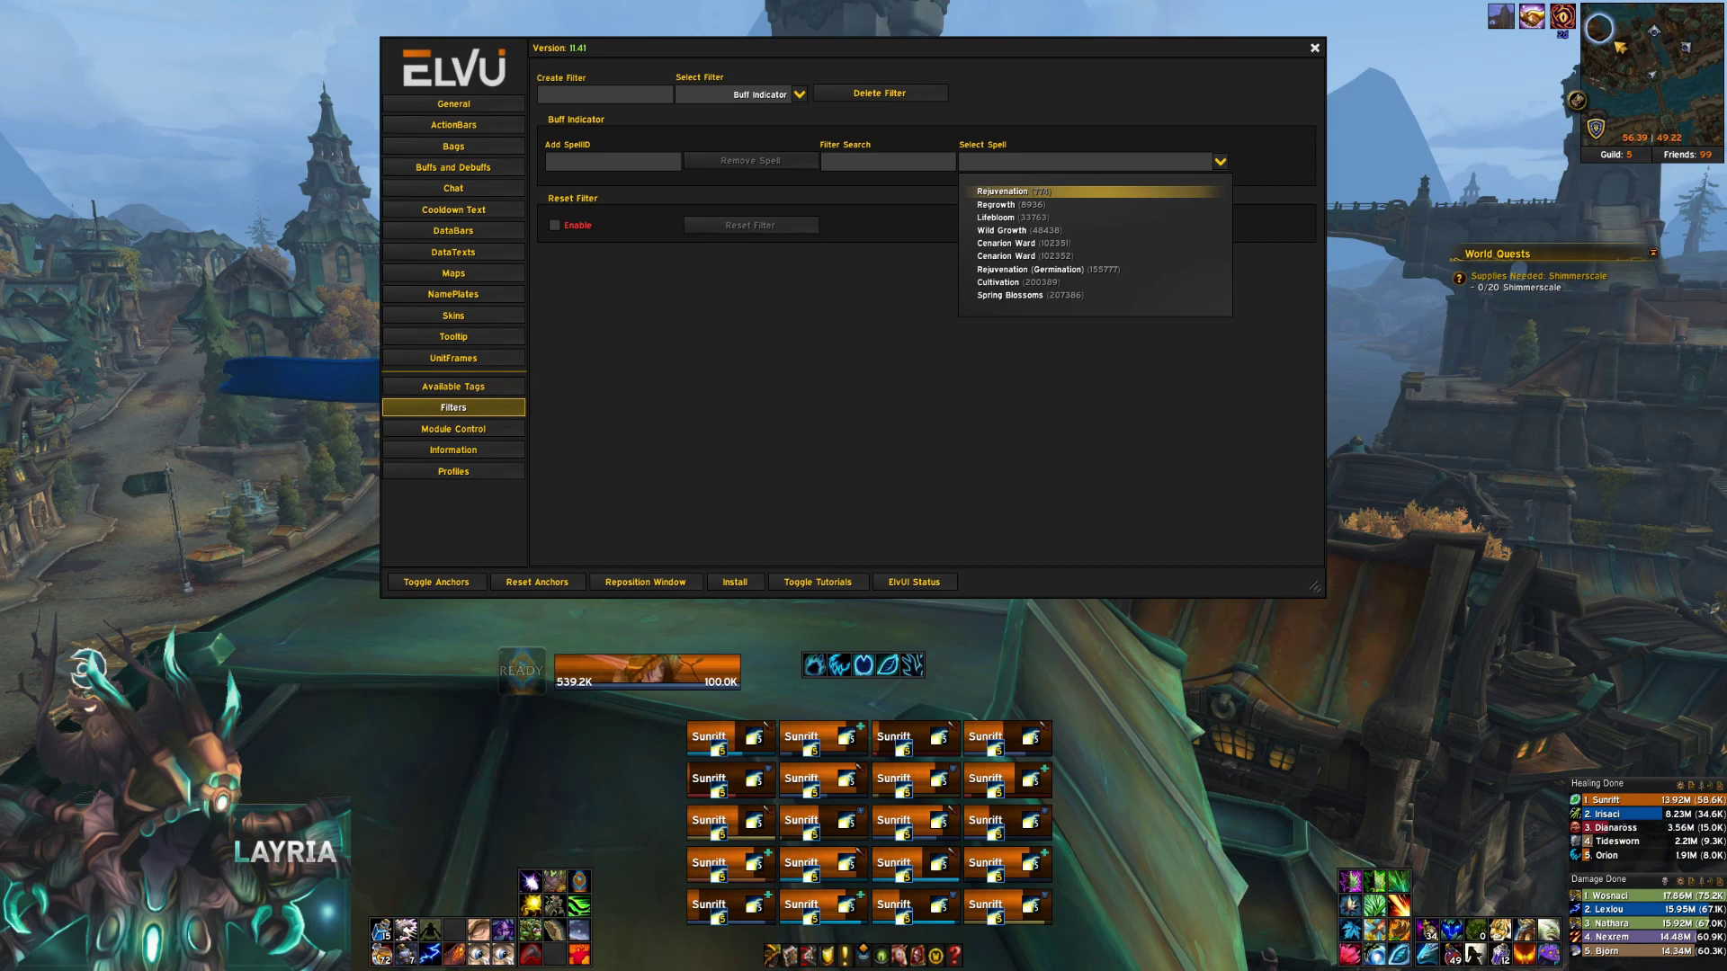
left_click(1002, 192)
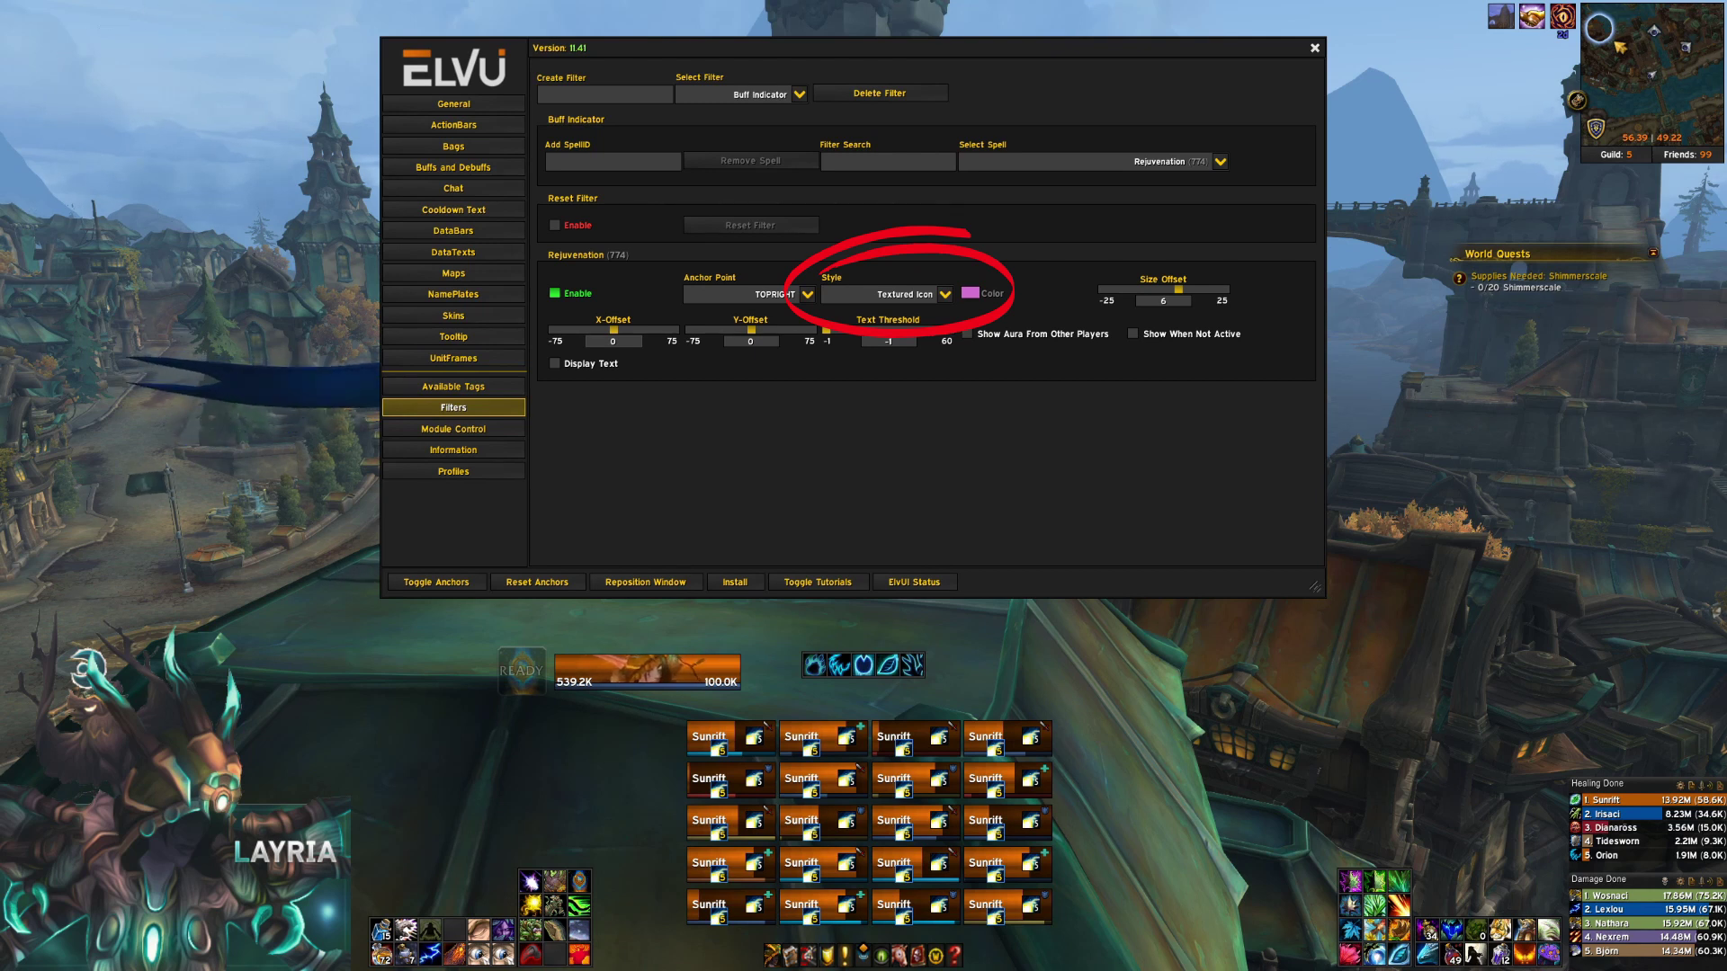
left_click(944, 294)
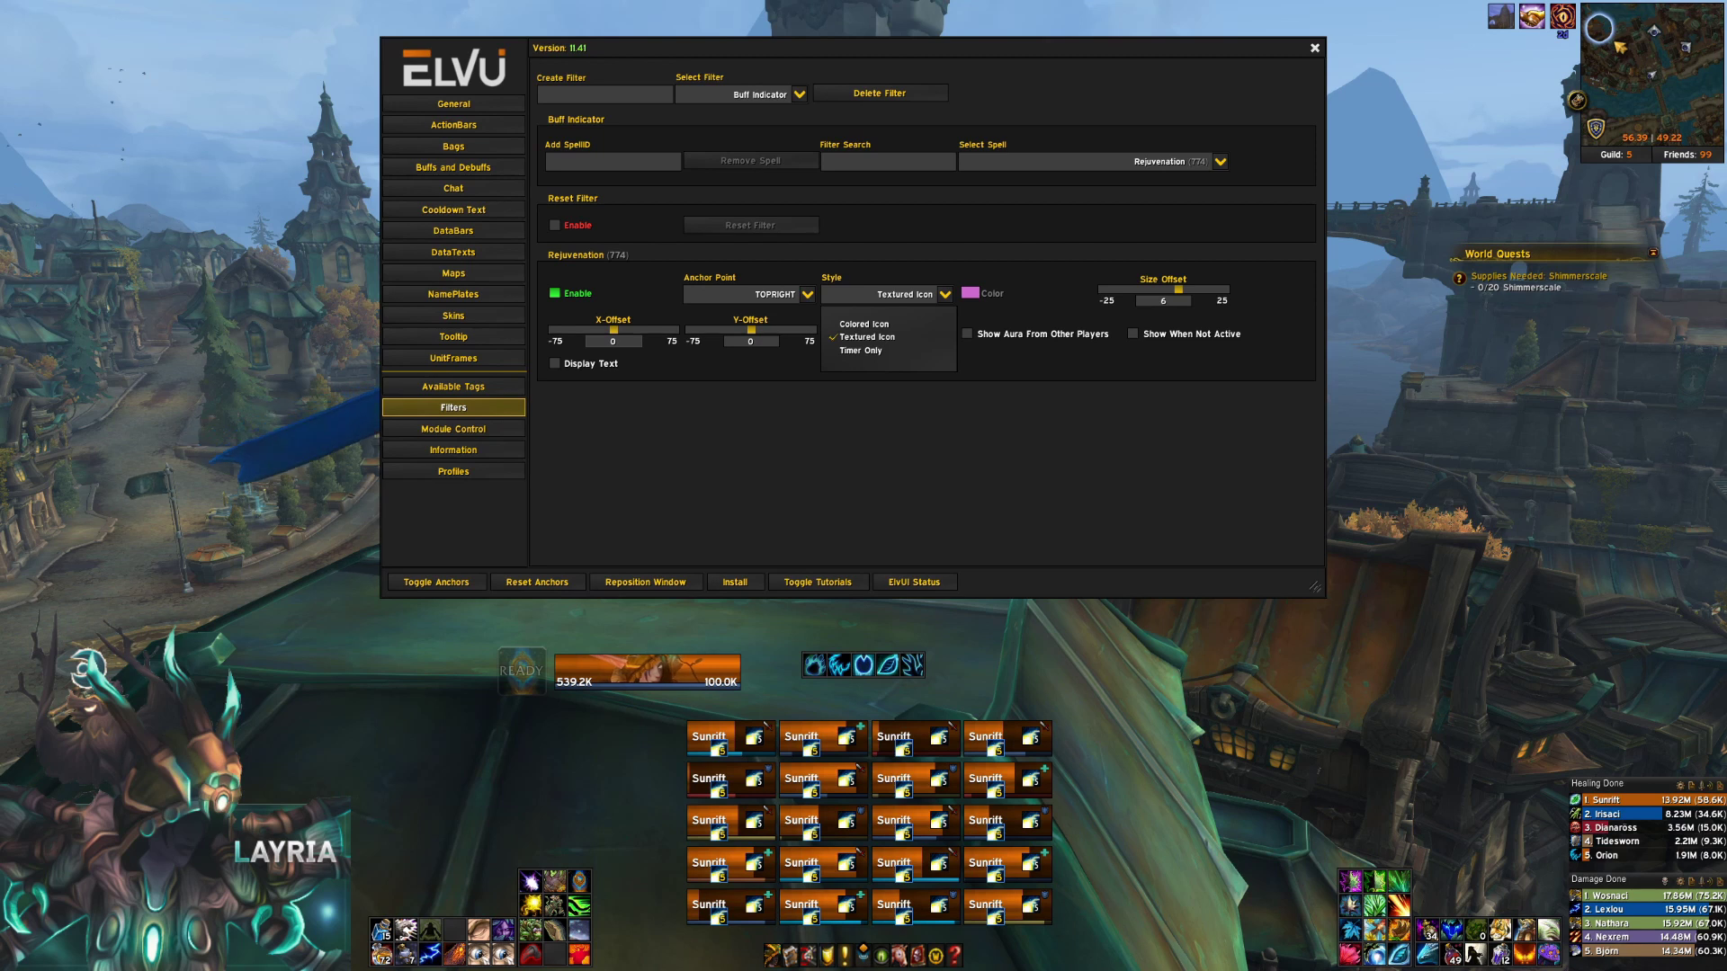
left_click(863, 324)
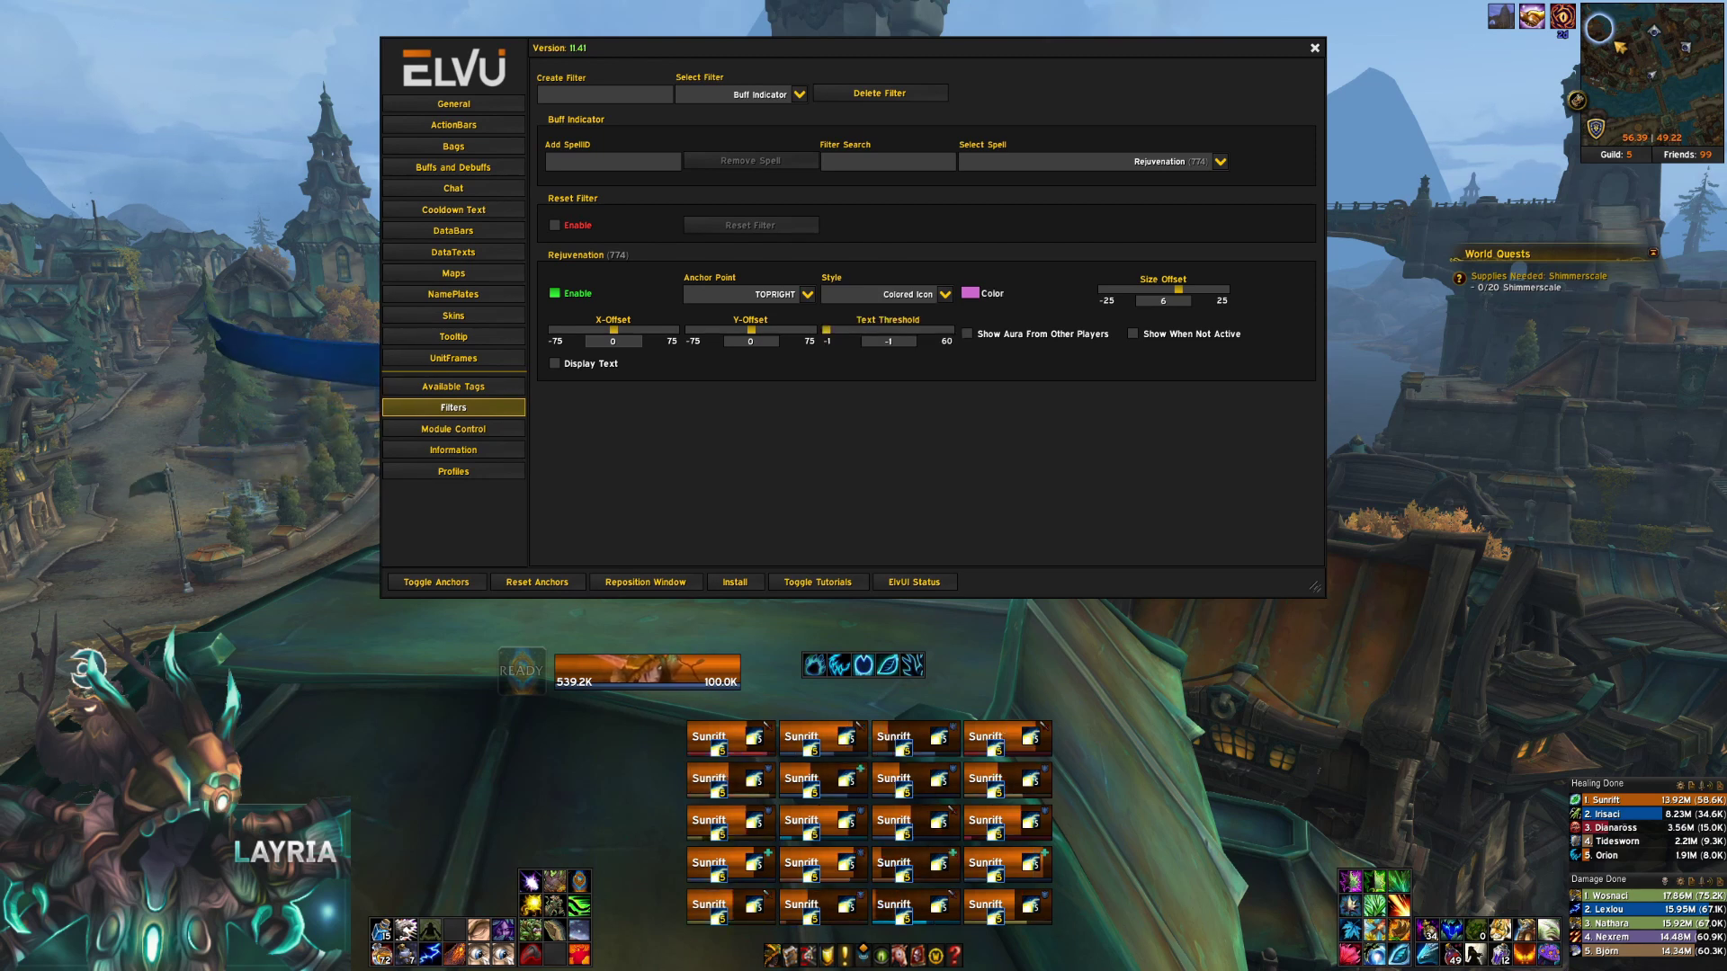
left_click(969, 293)
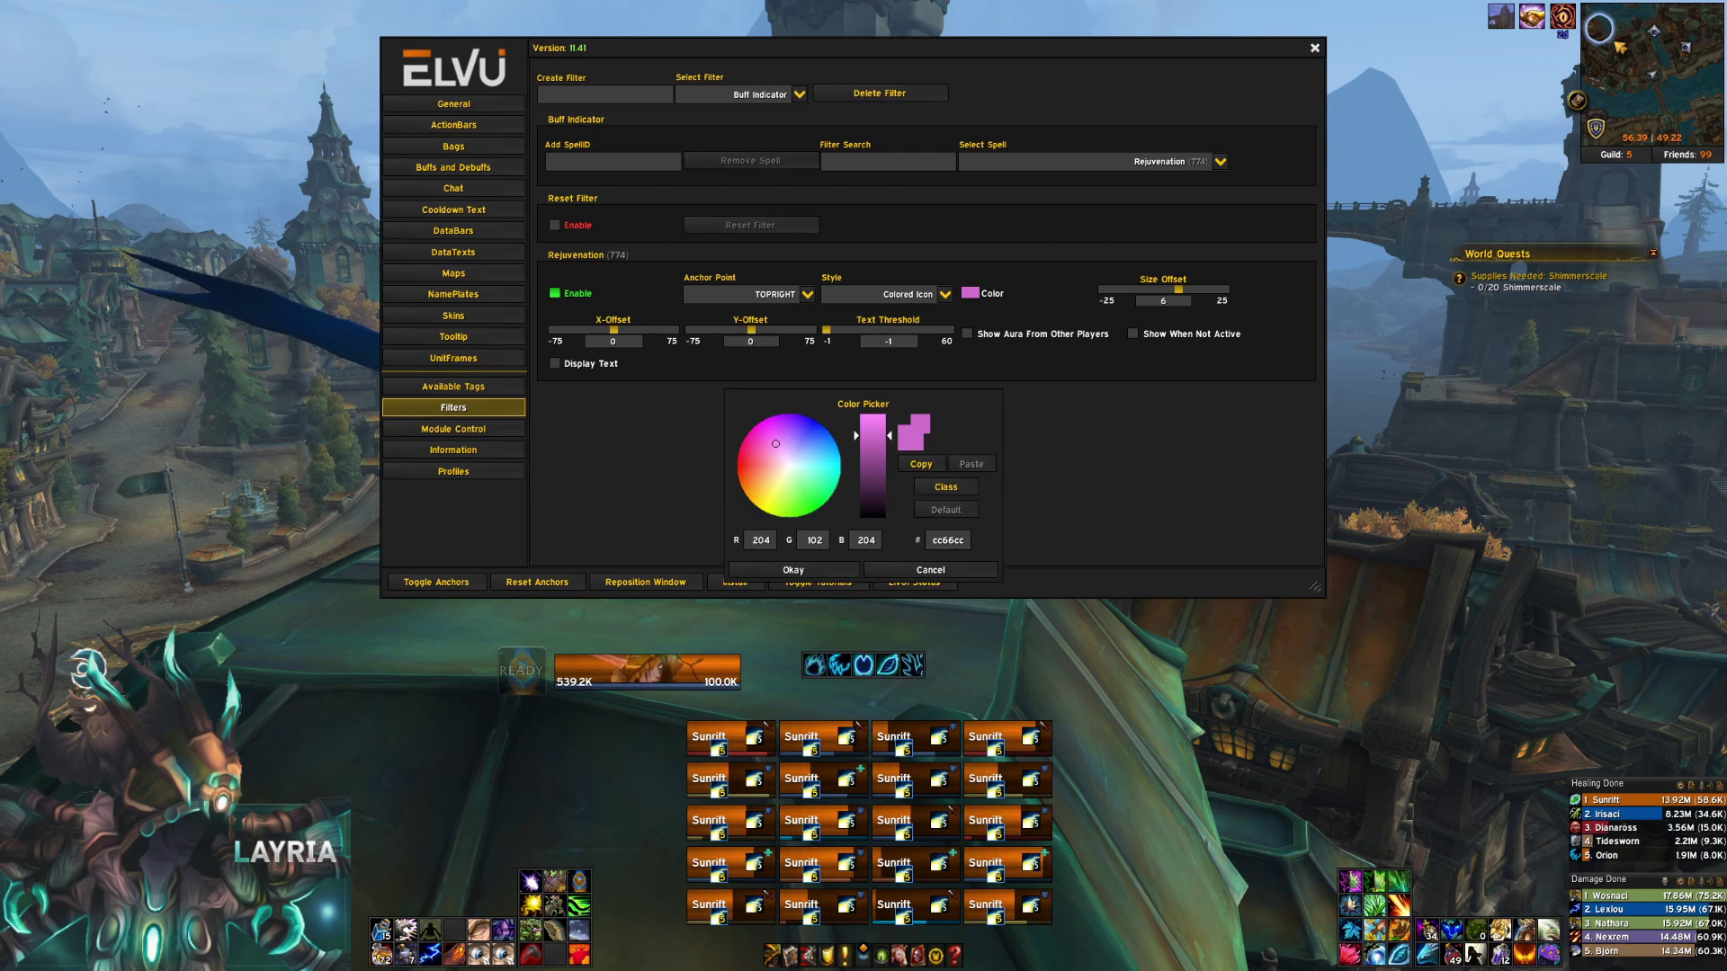
left_click(794, 569)
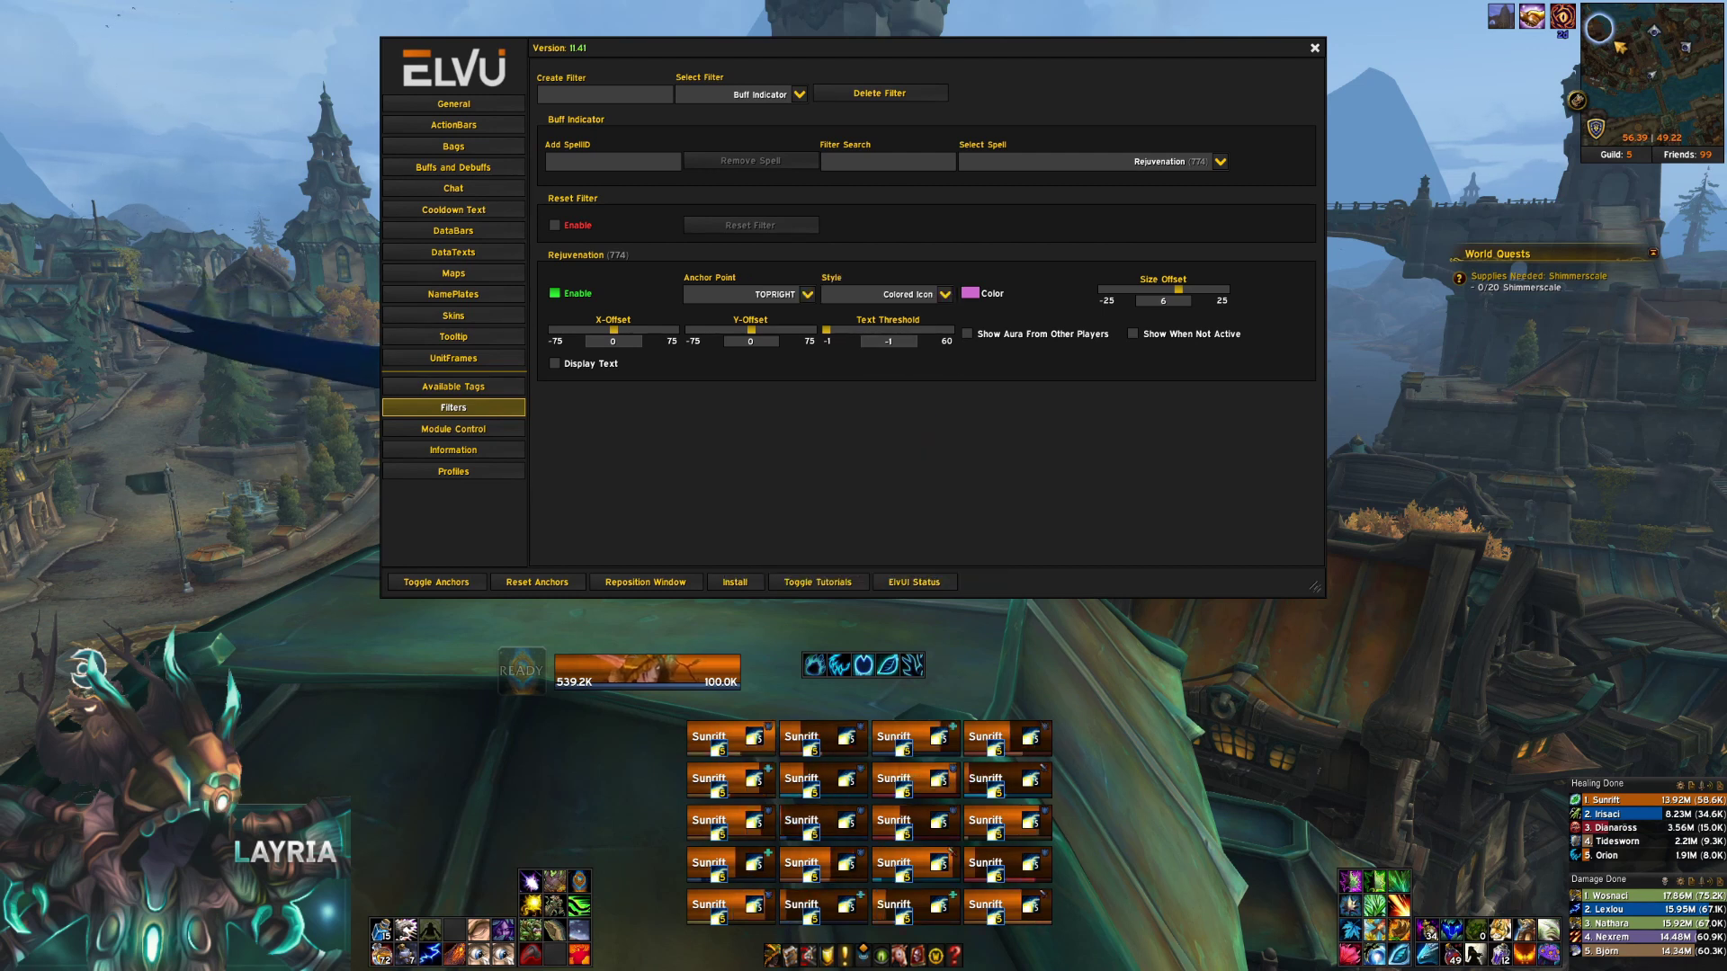
left_click(945, 294)
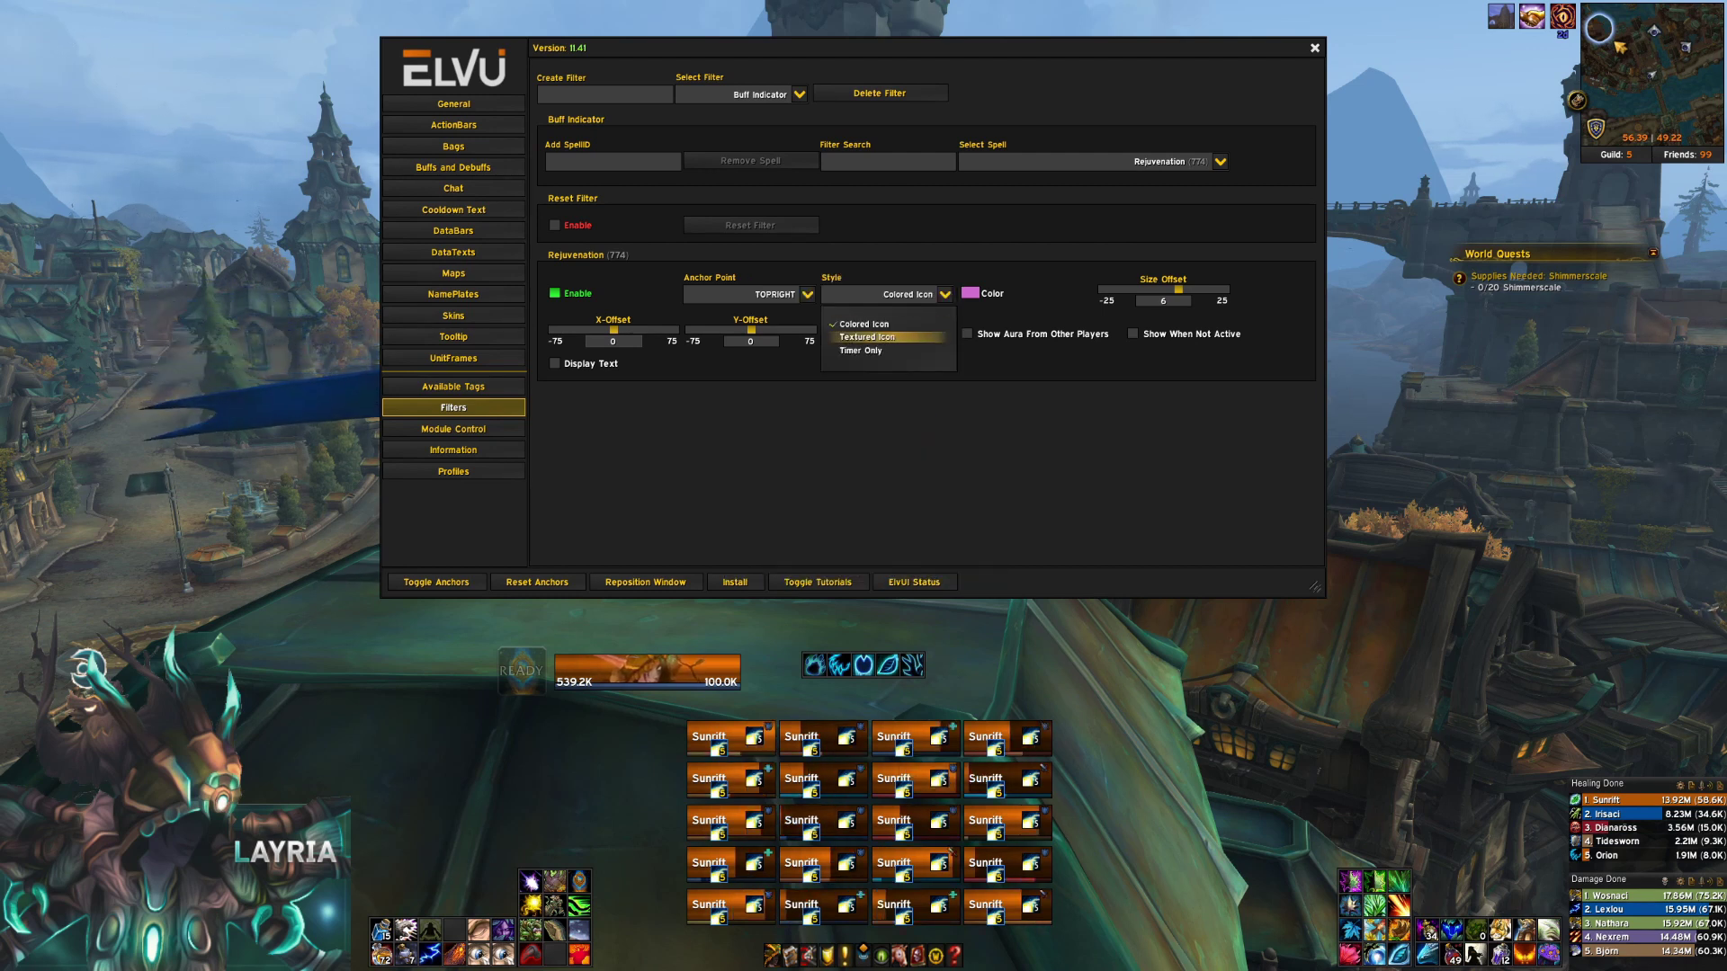
left_click(866, 337)
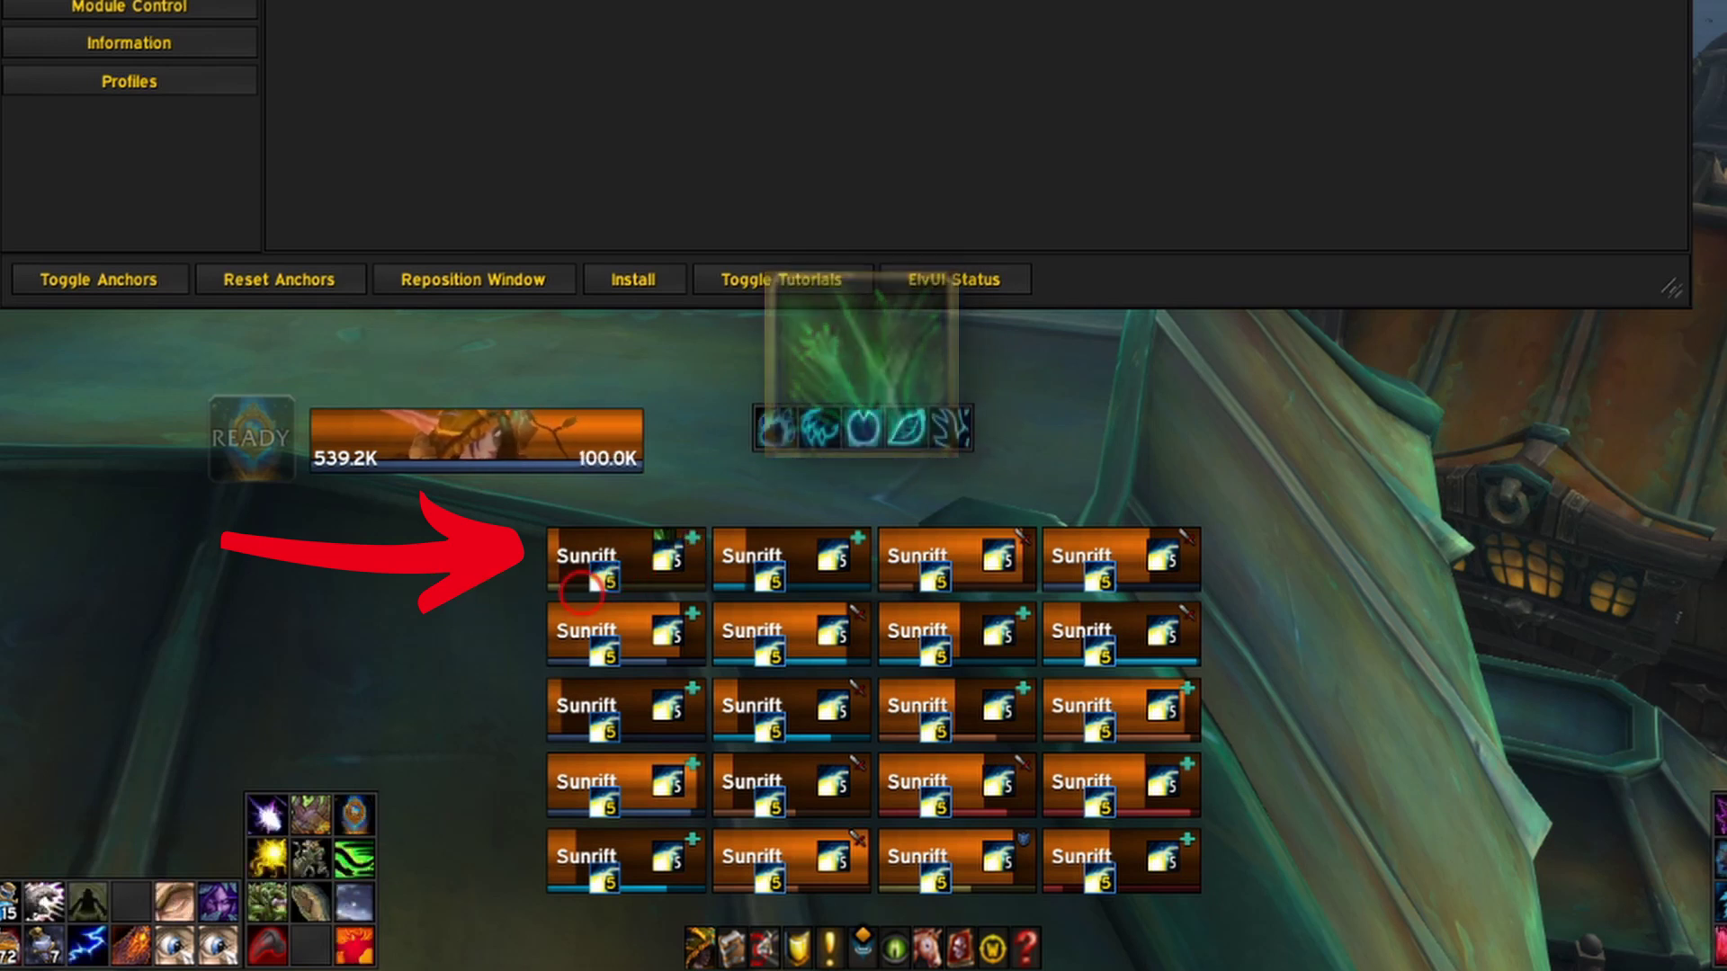
Step: Test the pink Rejuvenation indicator by healing the first raid frame and casting Wild Growth
left_click(621, 565)
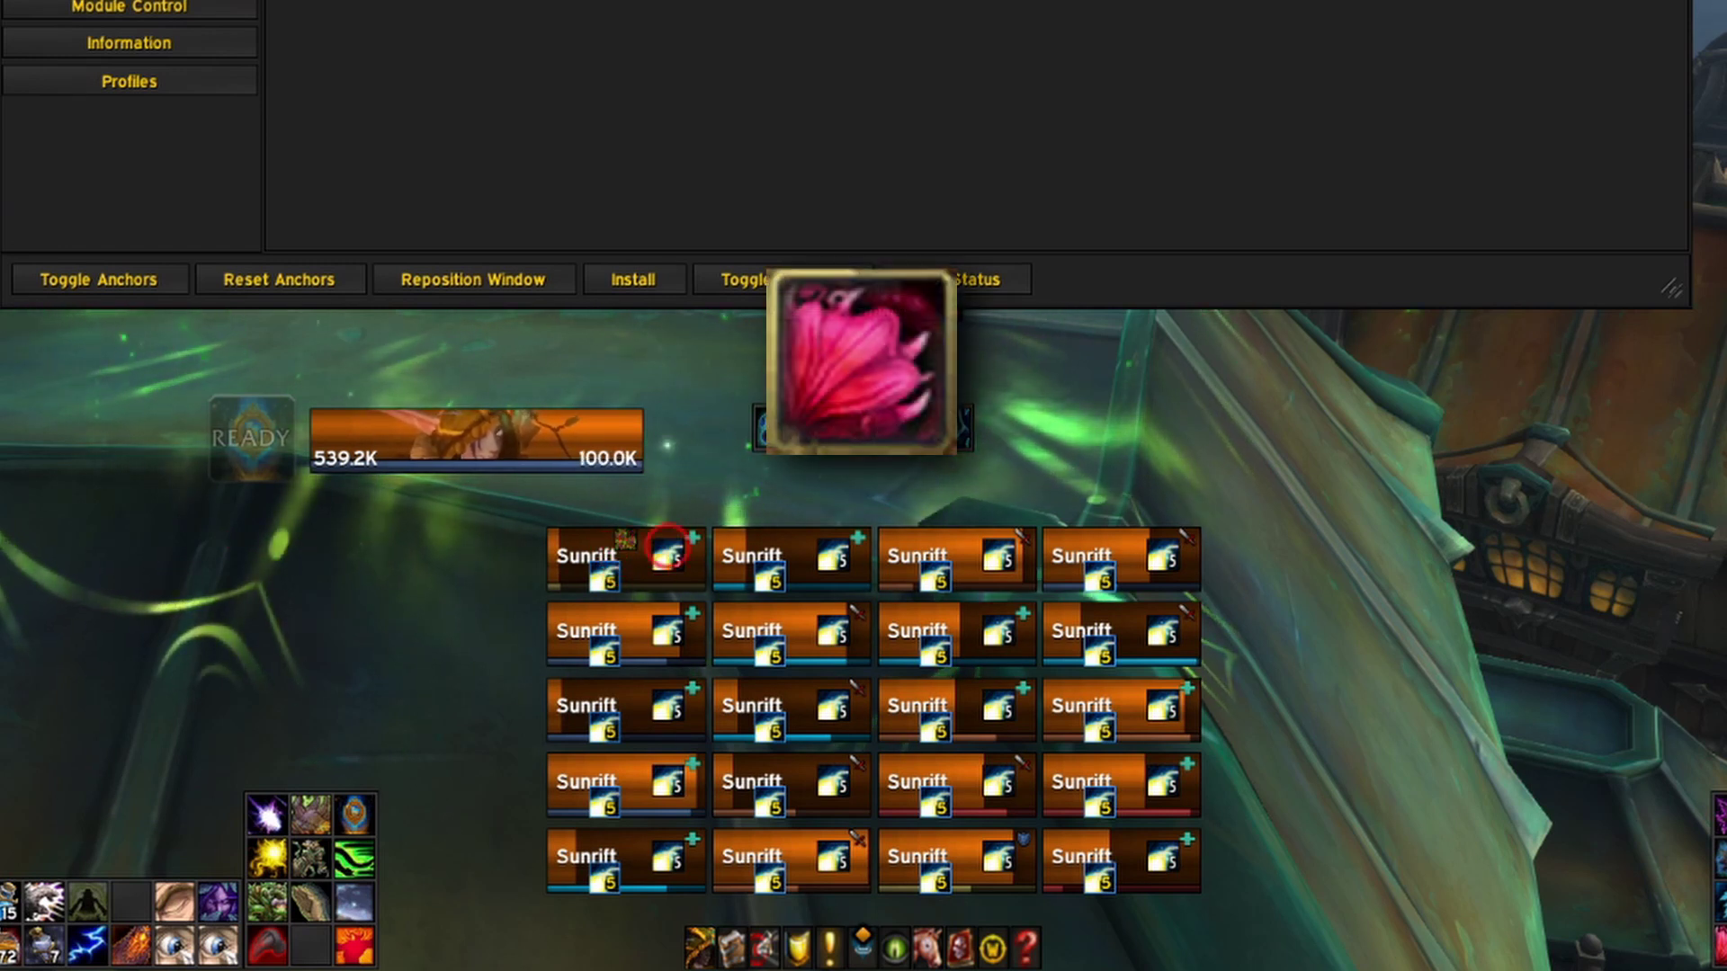
key("2")
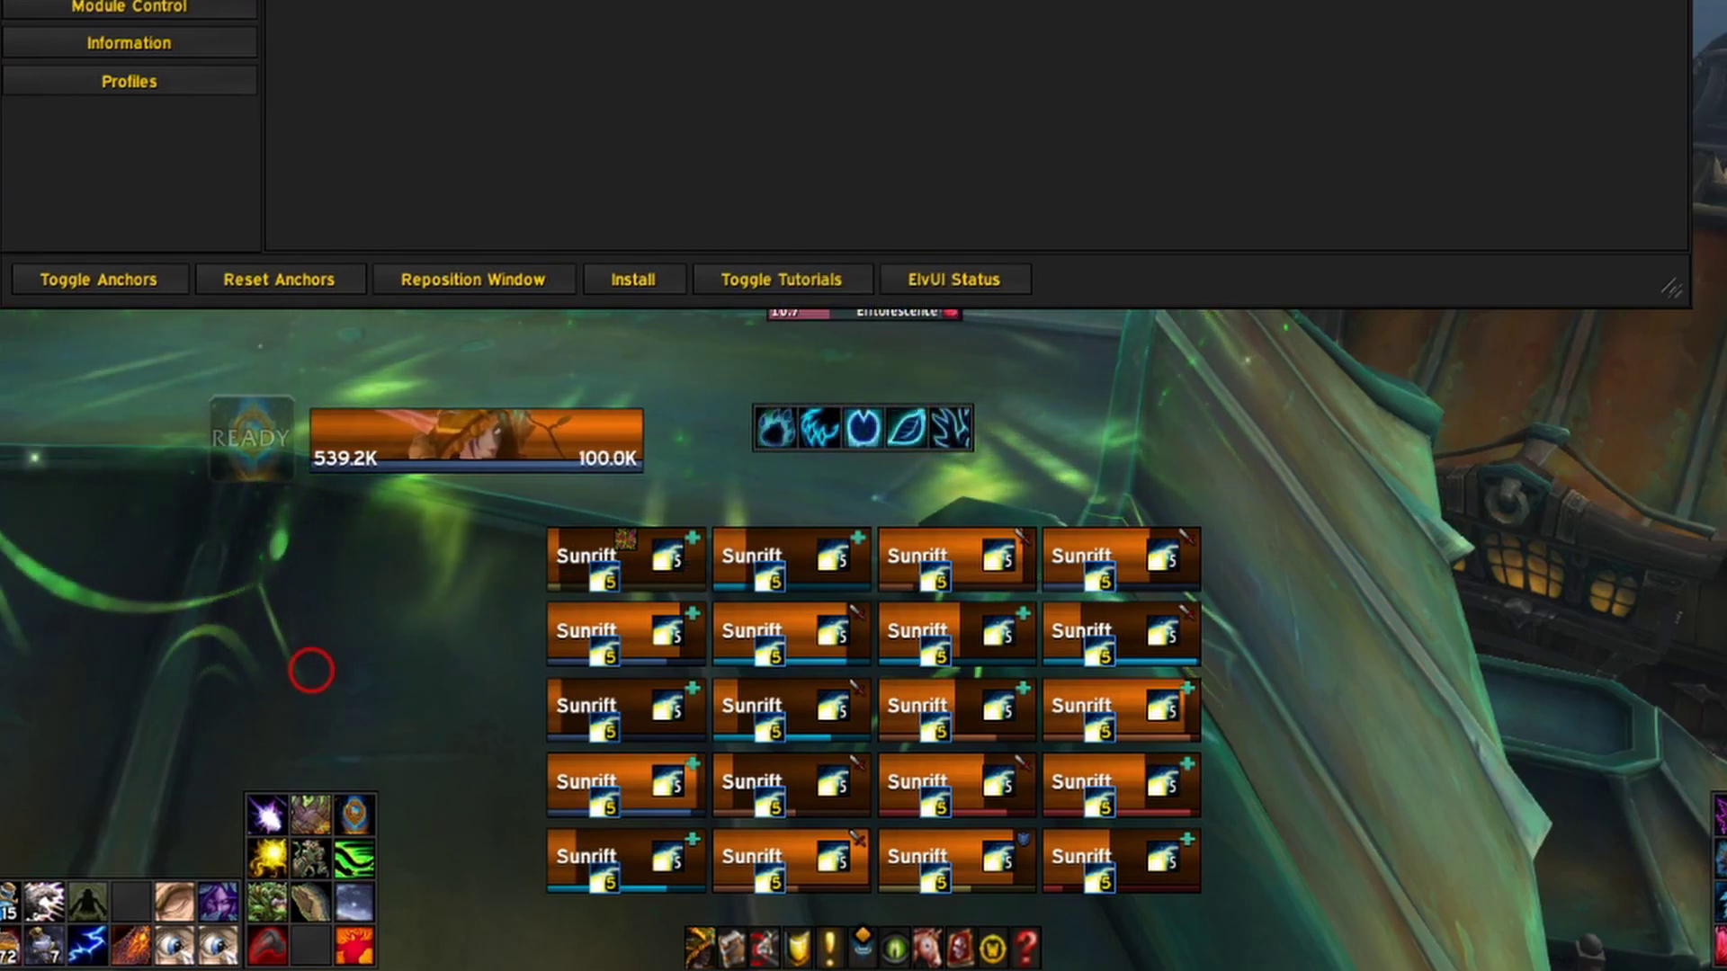
left_click(580, 544)
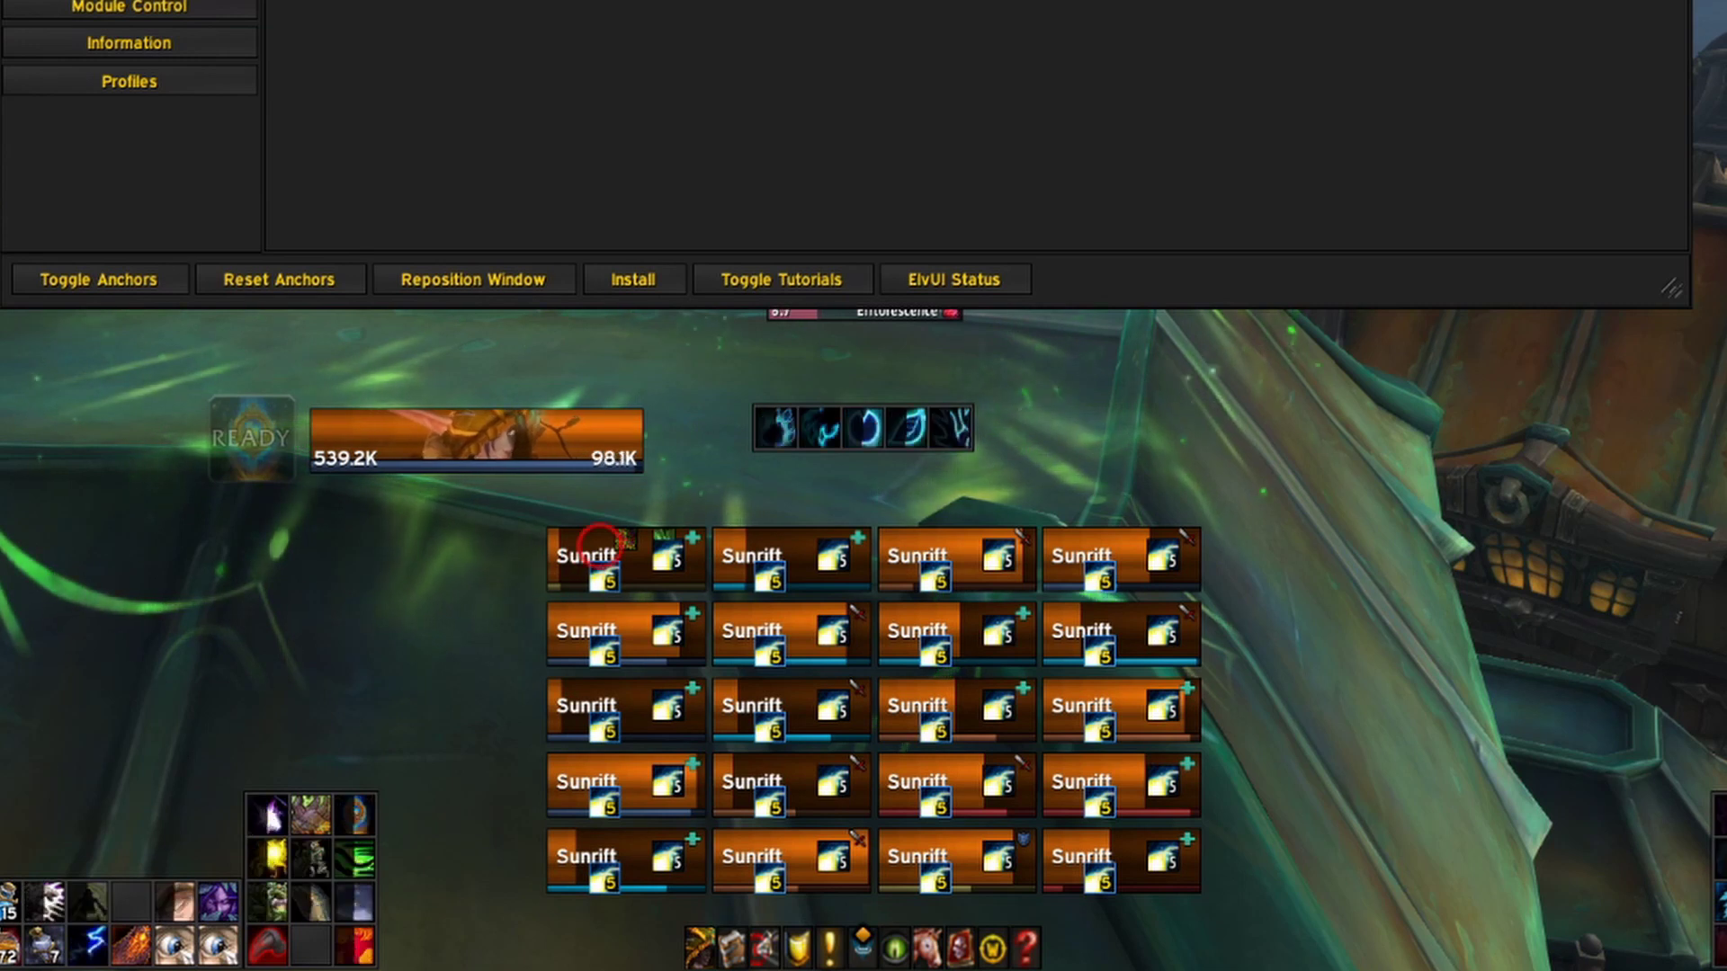
left_click(594, 543)
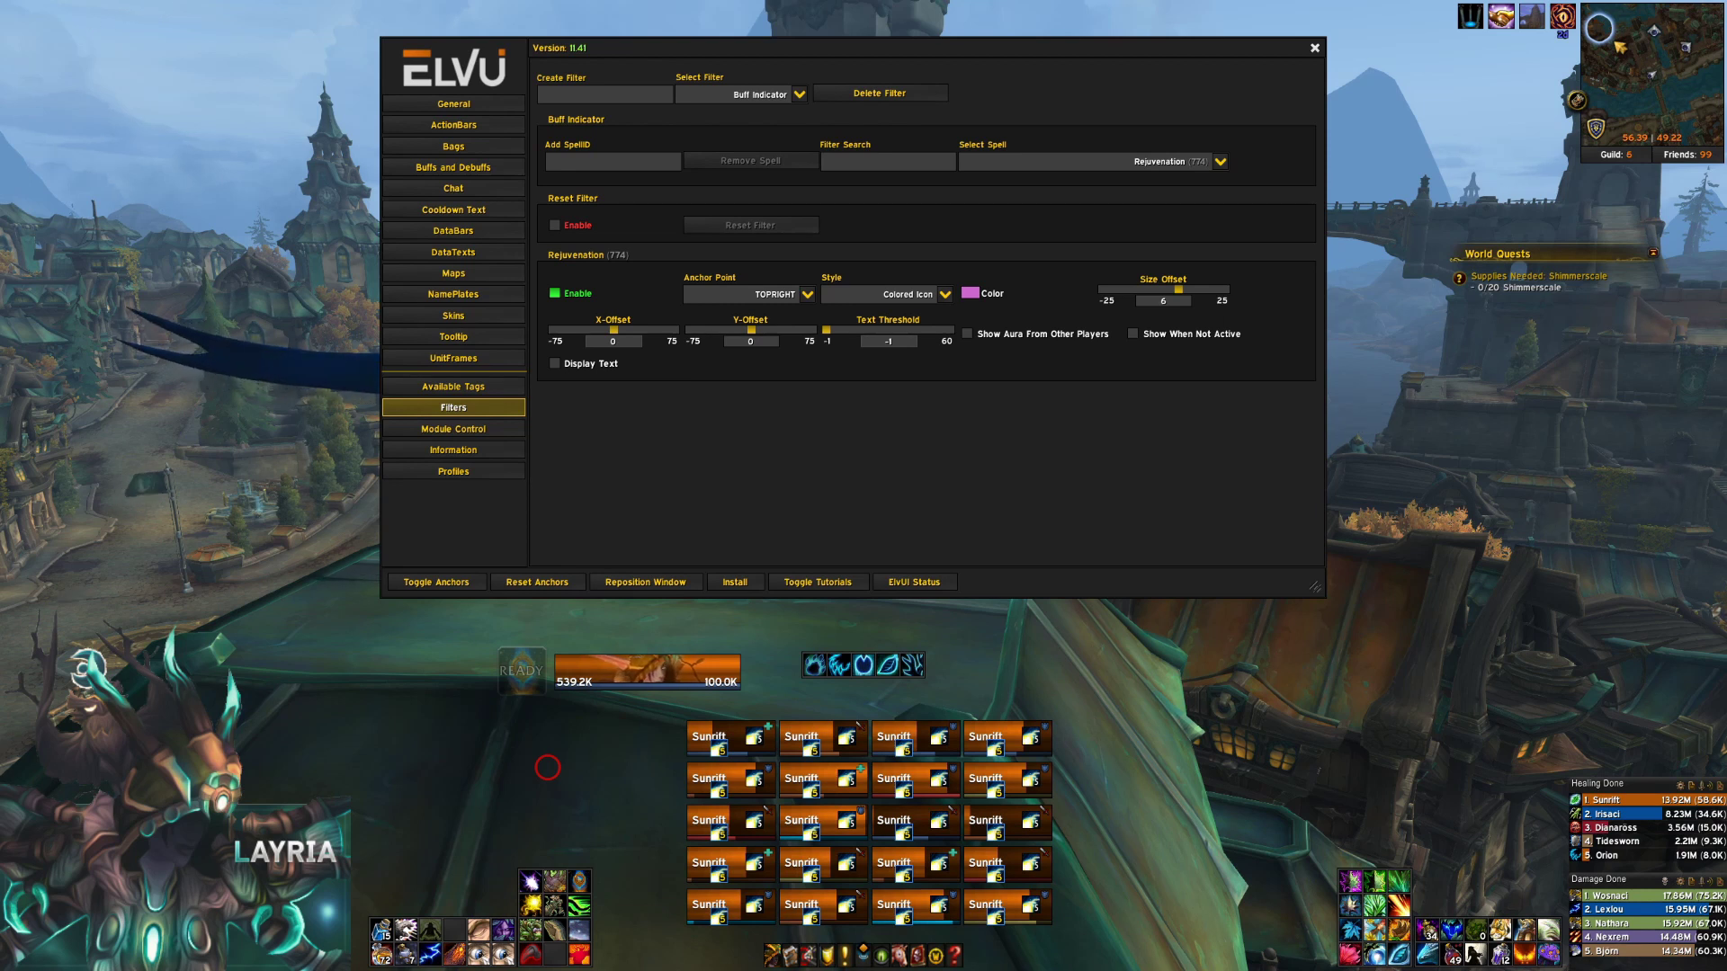
Step: Close the ElvUI configuration so the preview raid frames disappear
key("Escape")
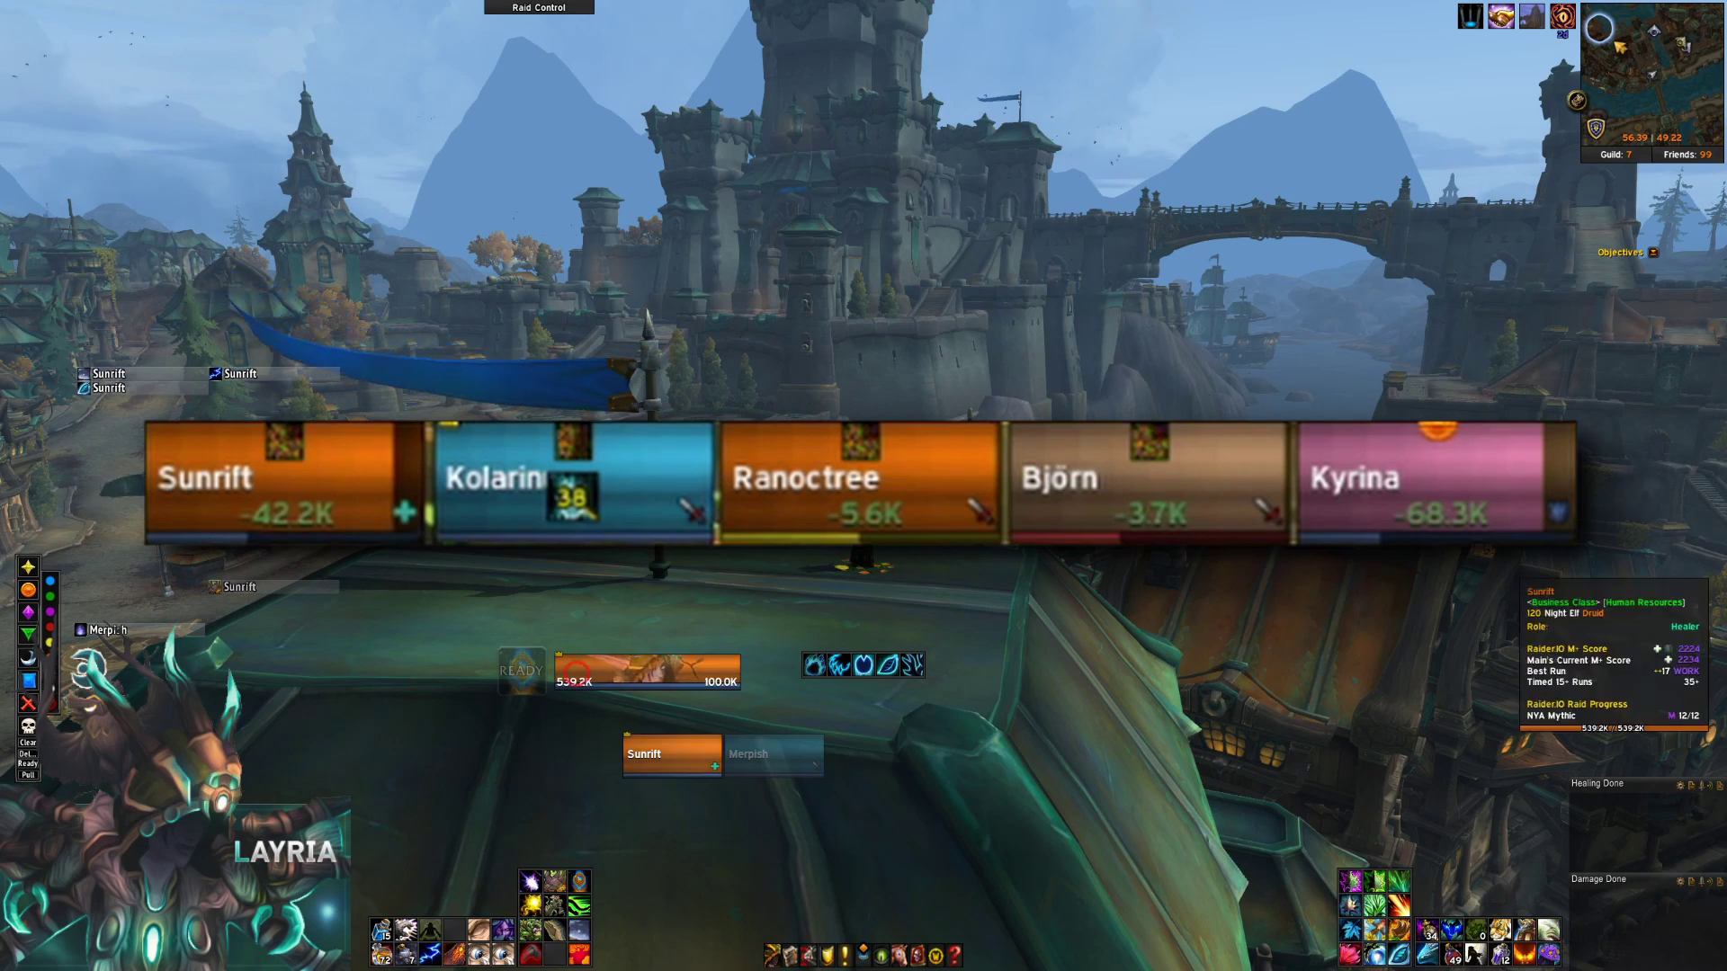
Step: Convert the party to a raid from the player frame's menu
right_click(590, 668)
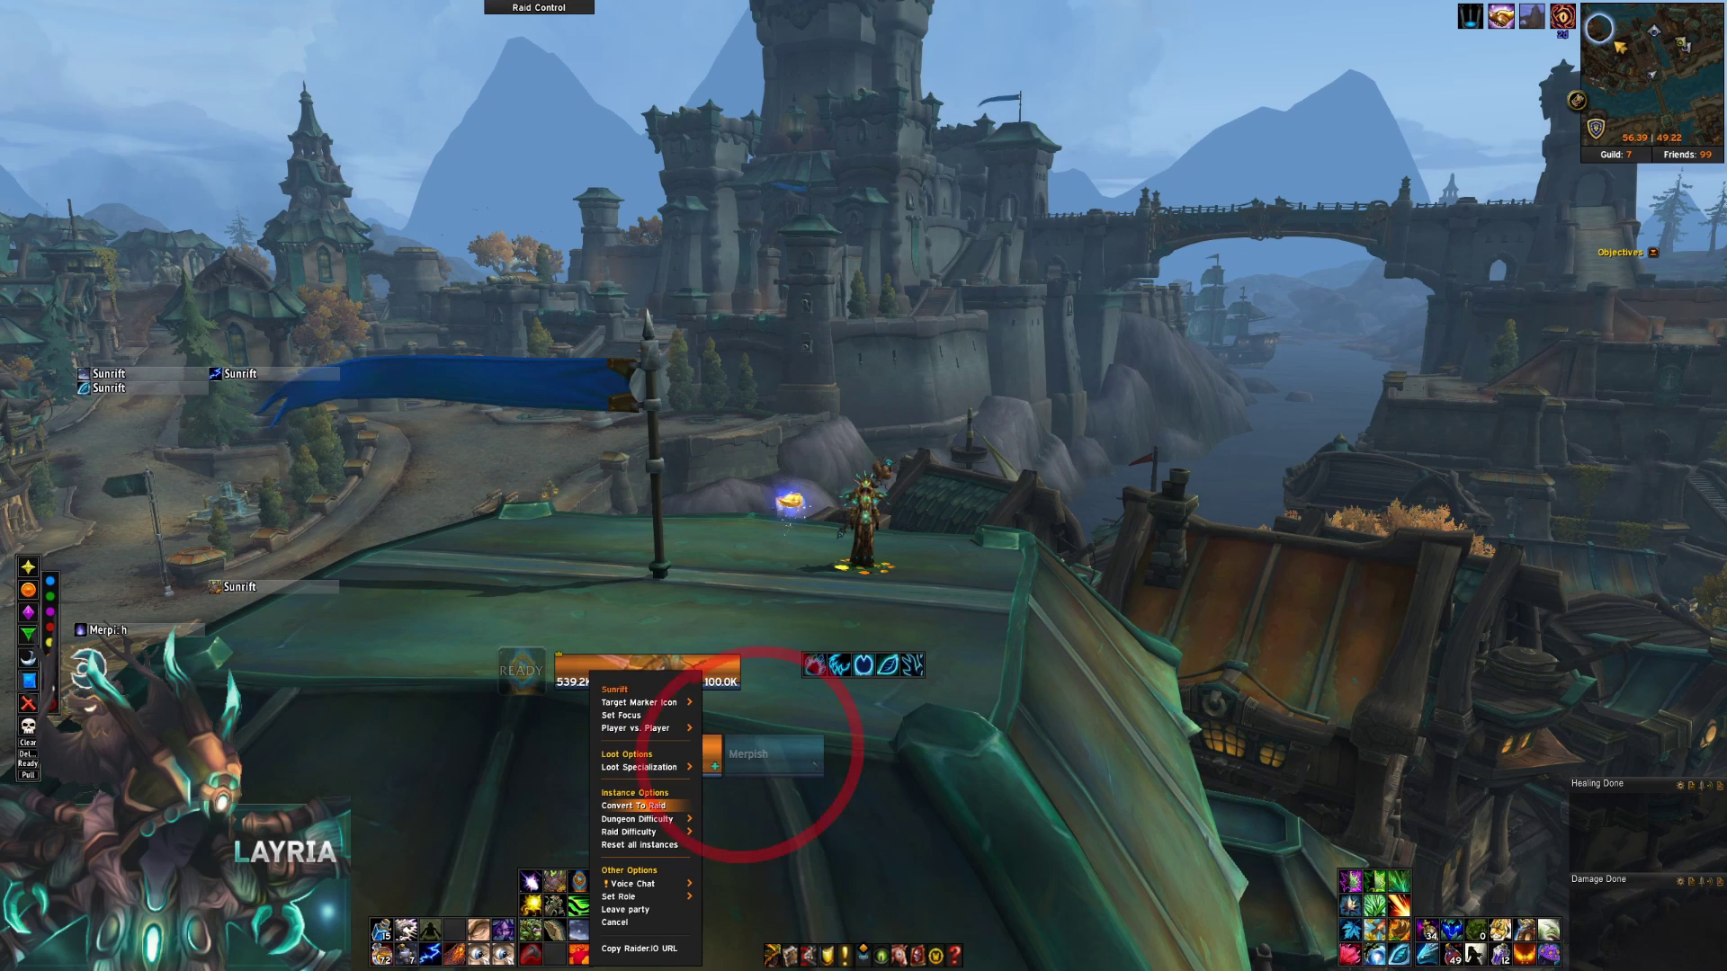
left_click(634, 806)
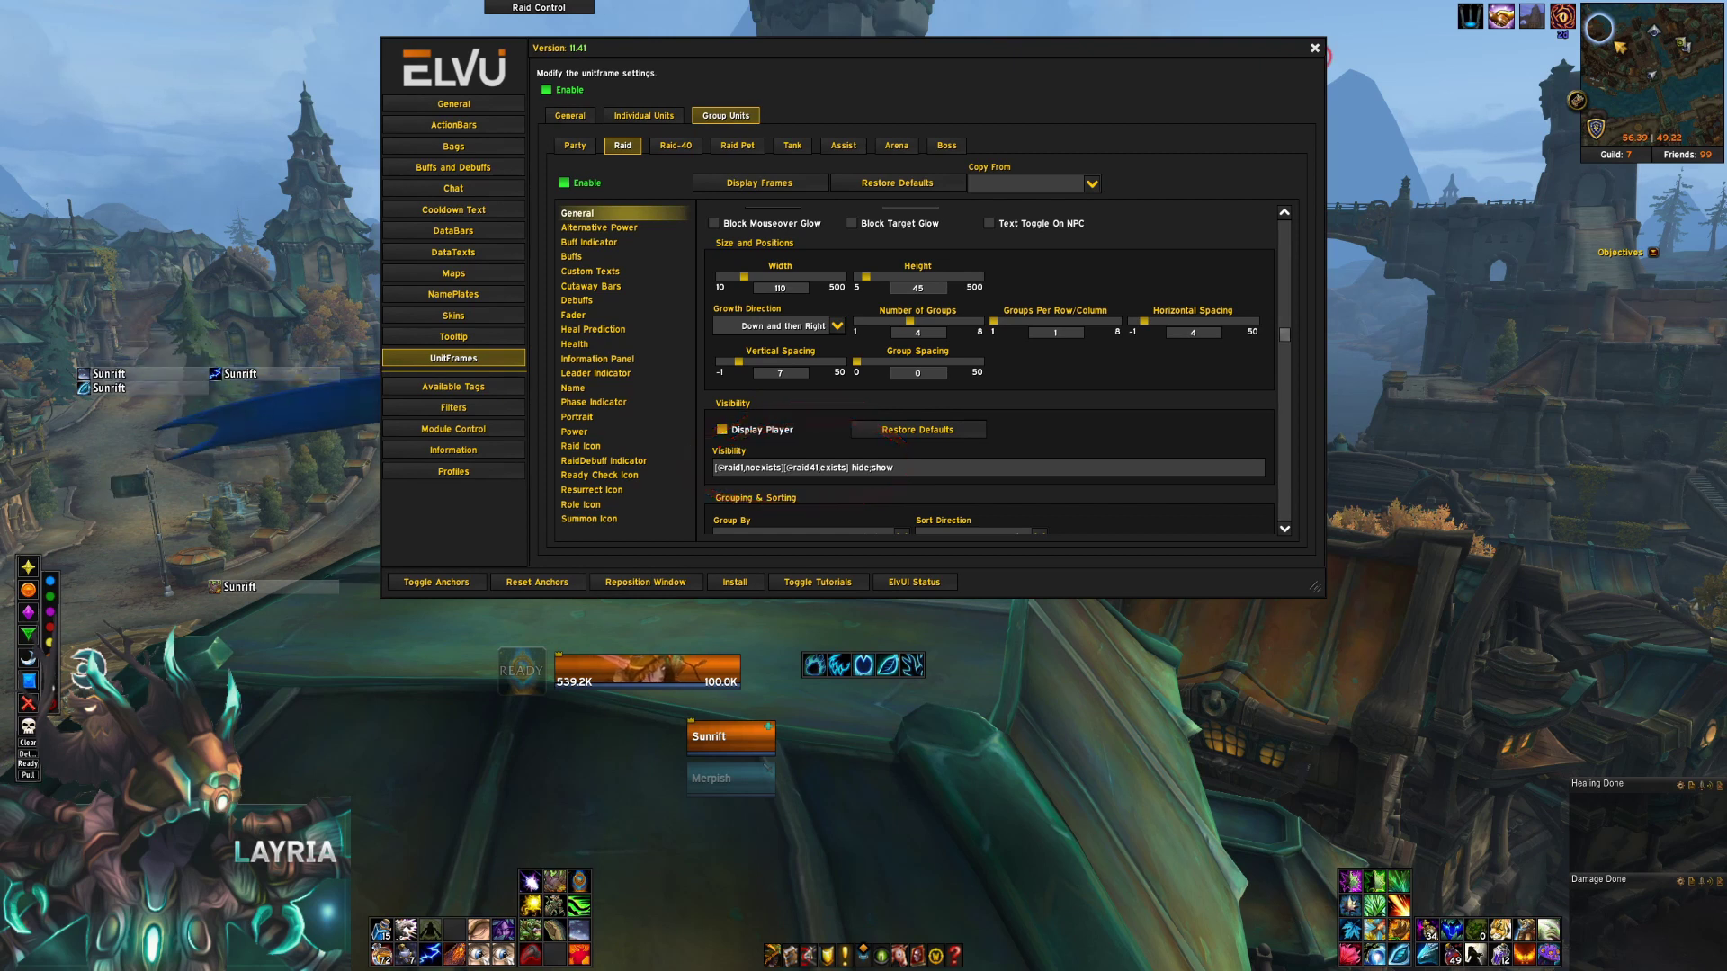
Step: Move the druid from Group 1 to Group 2 in the social panel's Raid tab
key("Escape")
key("o")
left_click(146, 450)
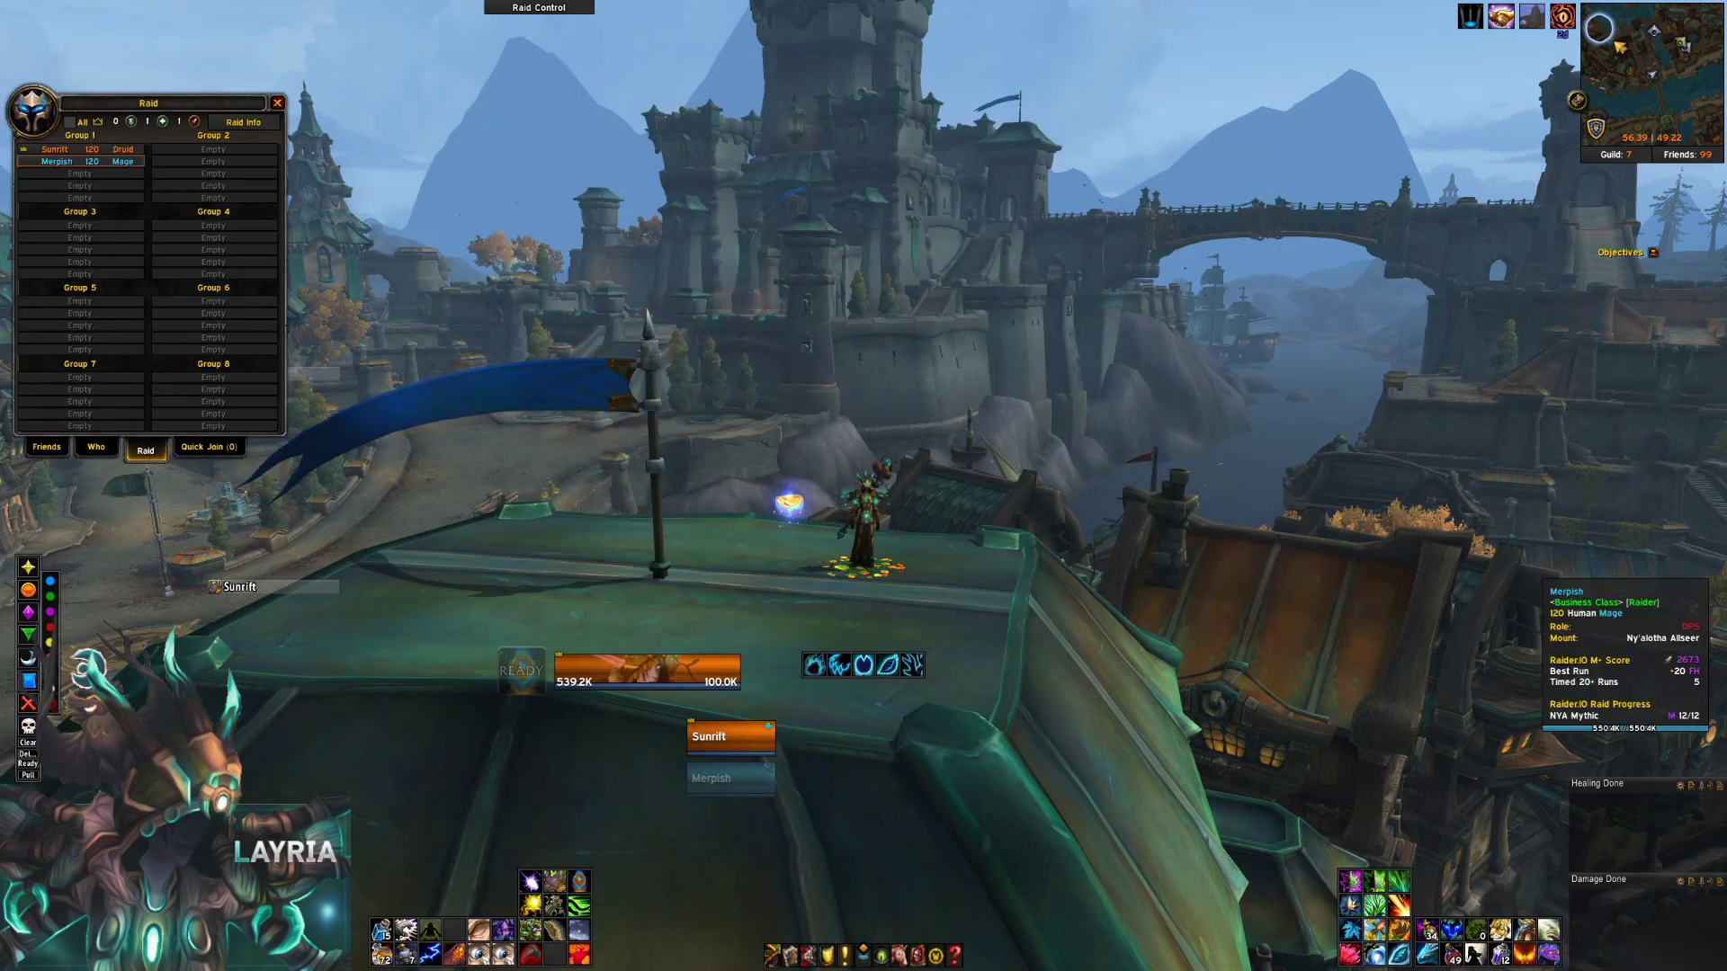
left_click_drag(54, 149, 213, 149)
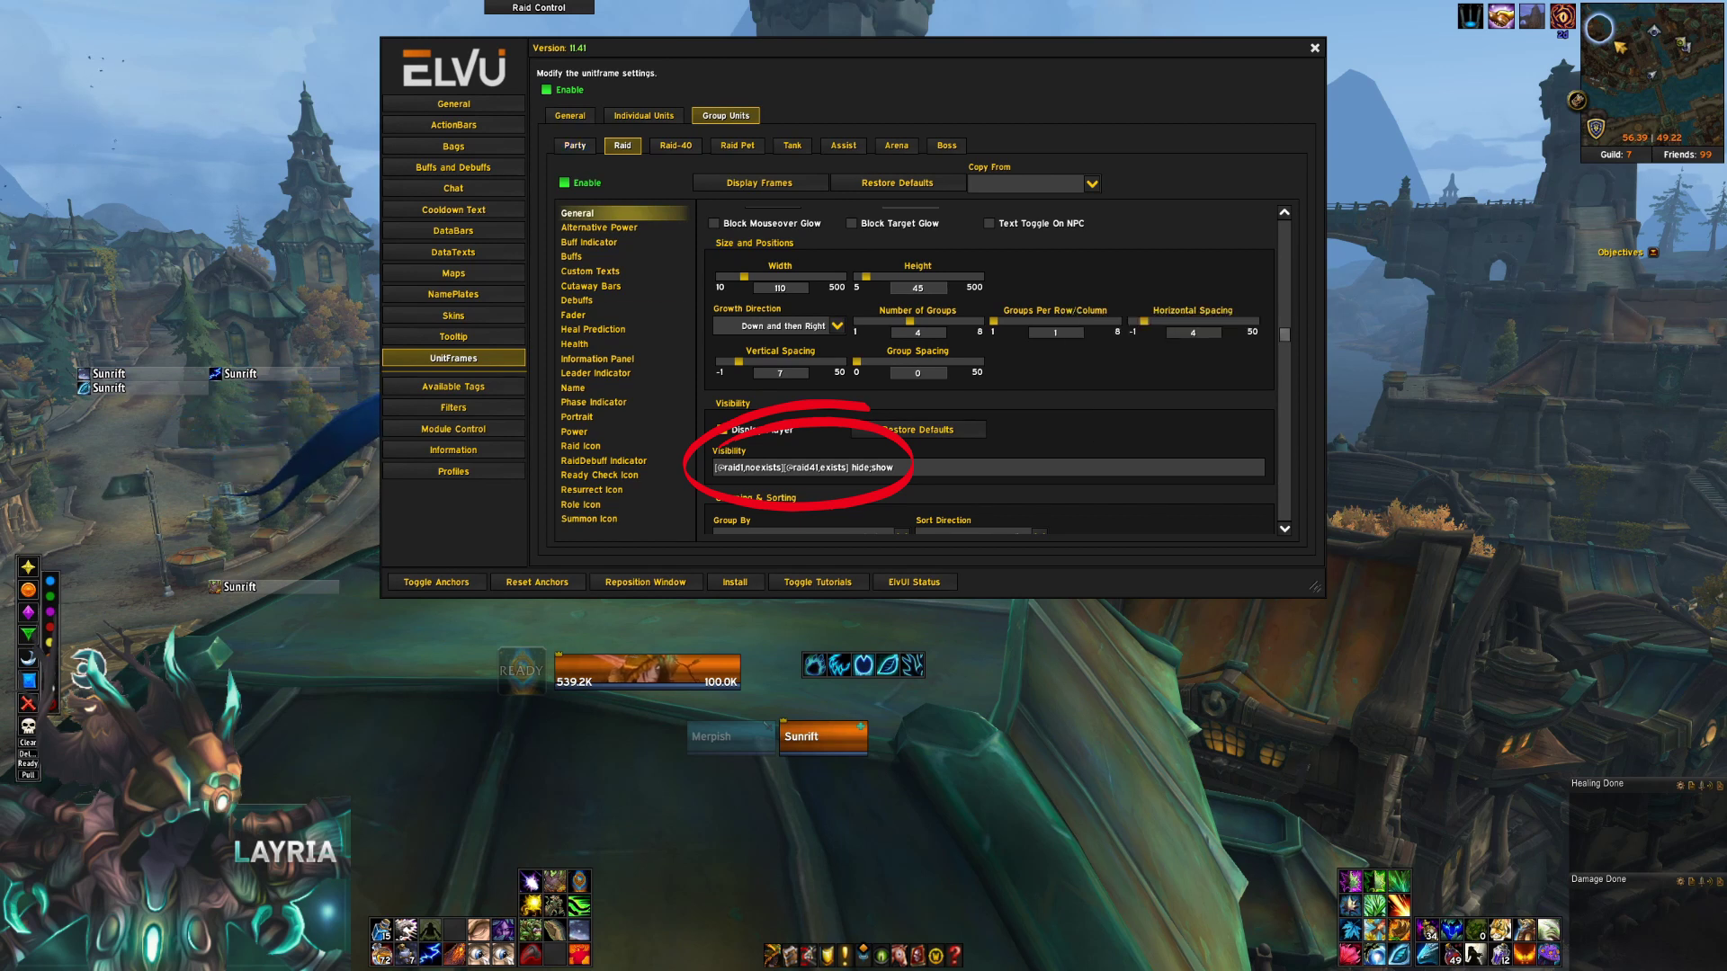
Step: Compare the Party frame settings, then close the ElvUI configuration
left_click(575, 144)
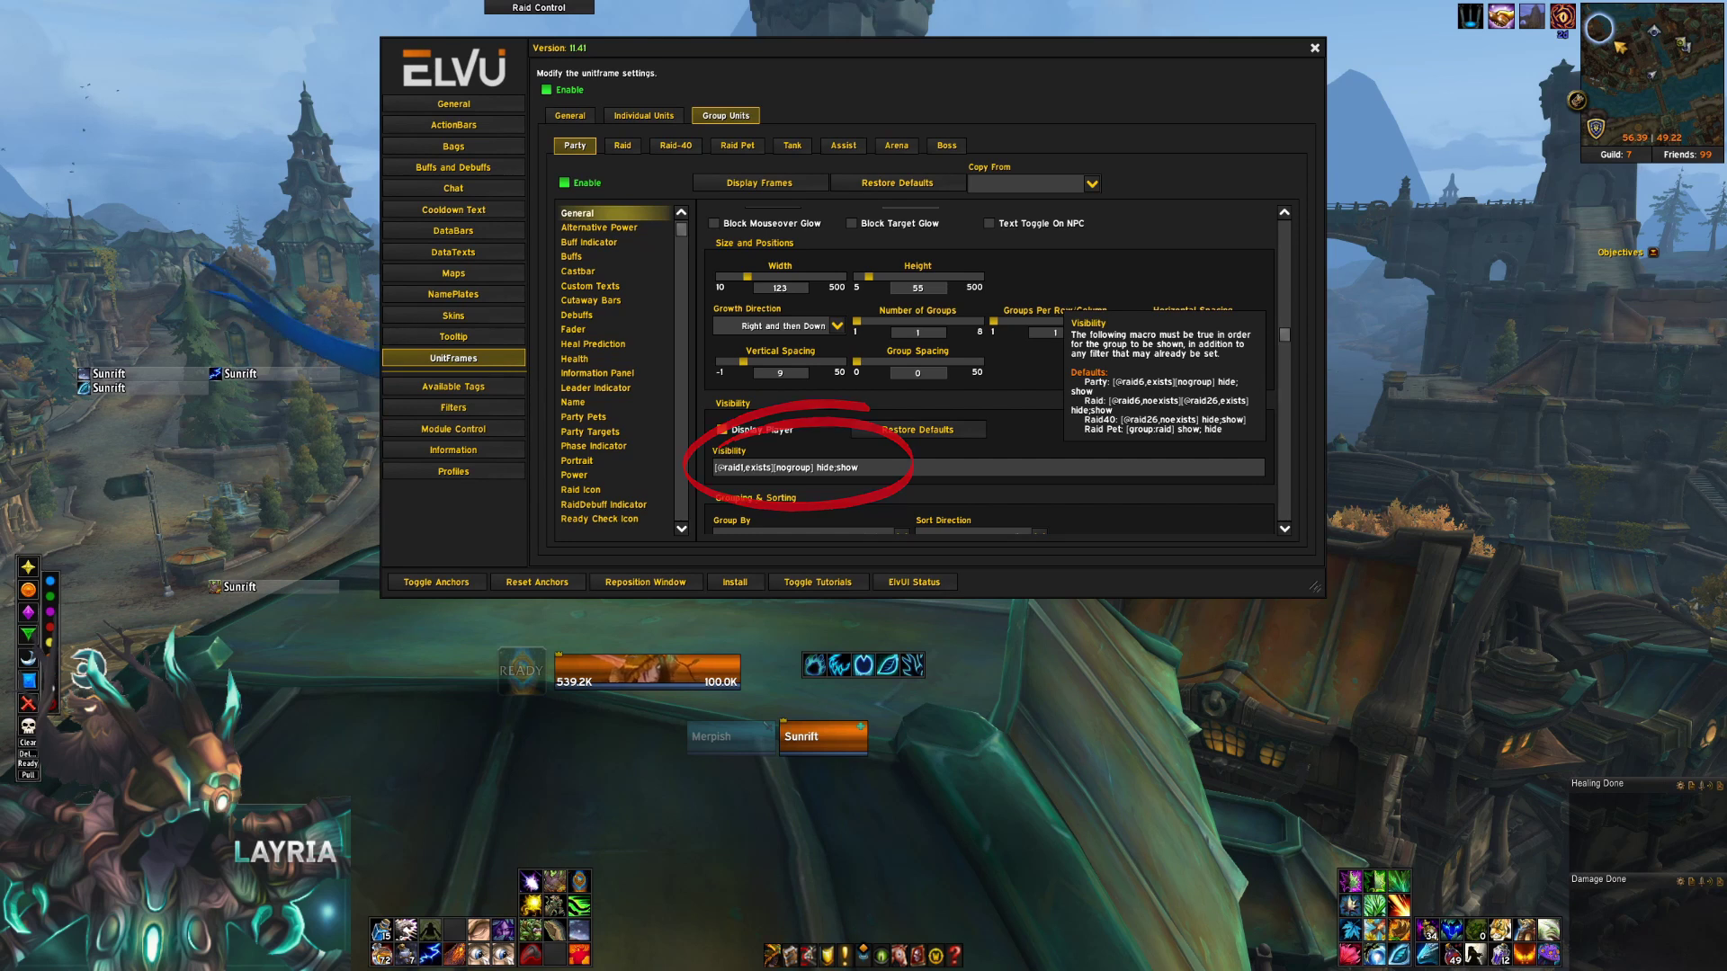
left_click(1315, 47)
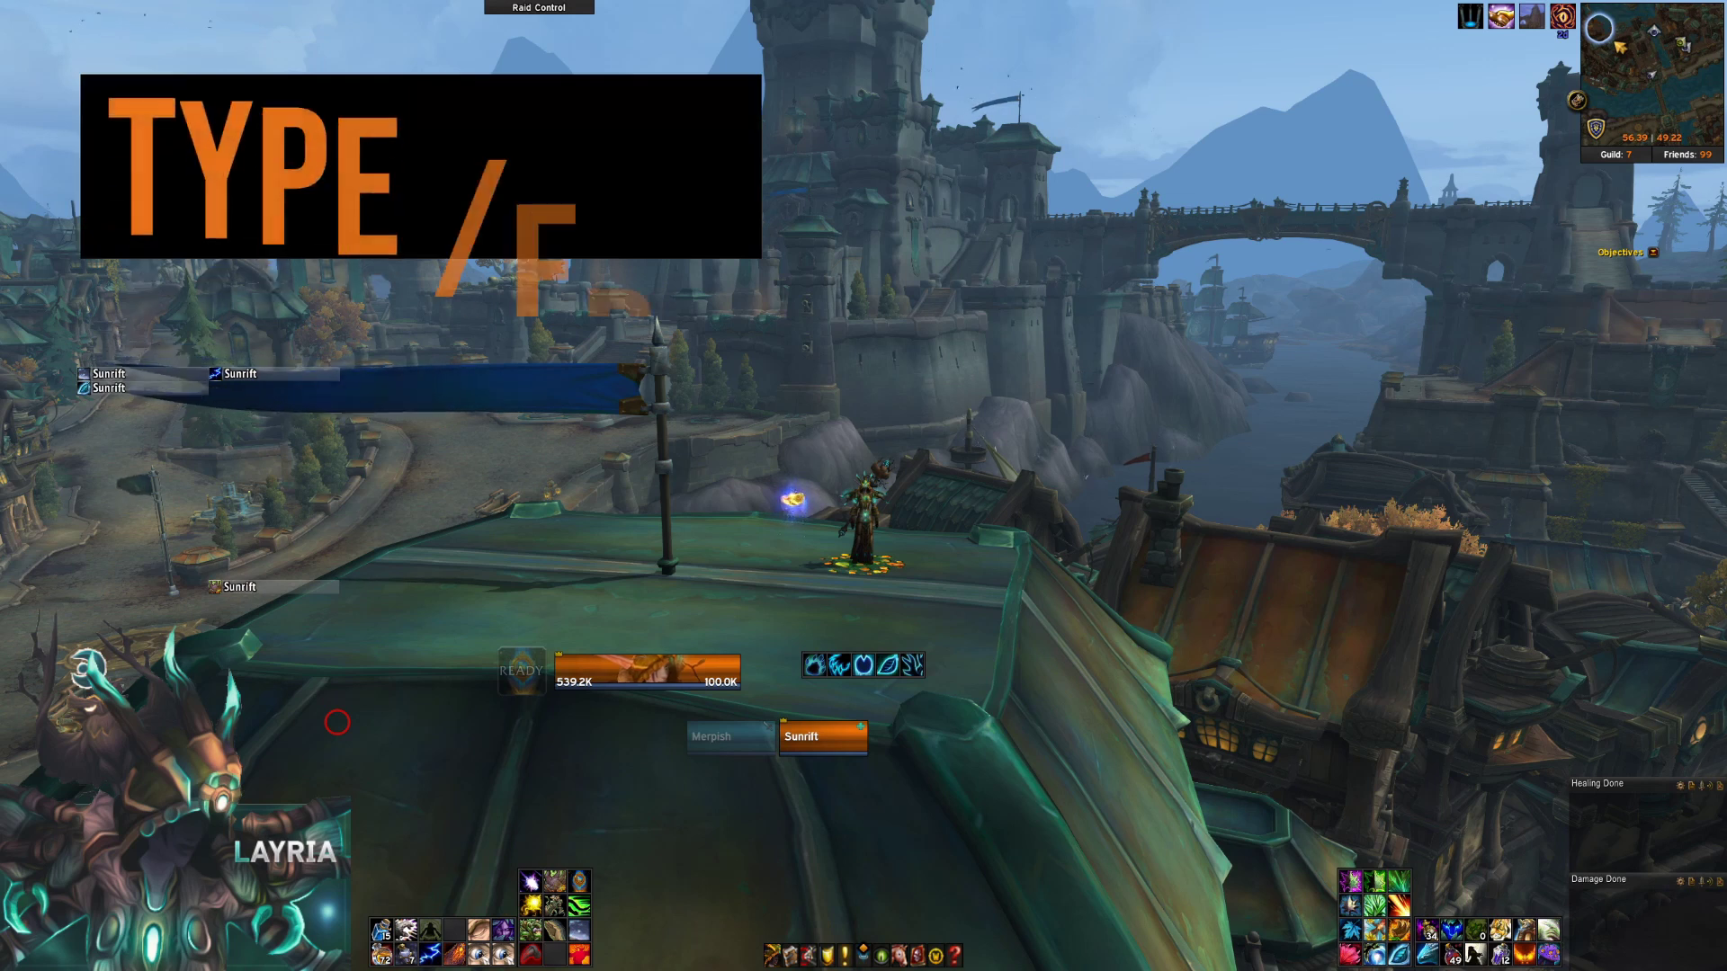
Step: Open Exorsus Raid Tools with /ert and scroll through the Raid cooldowns spell list
type("/ert")
key("Return")
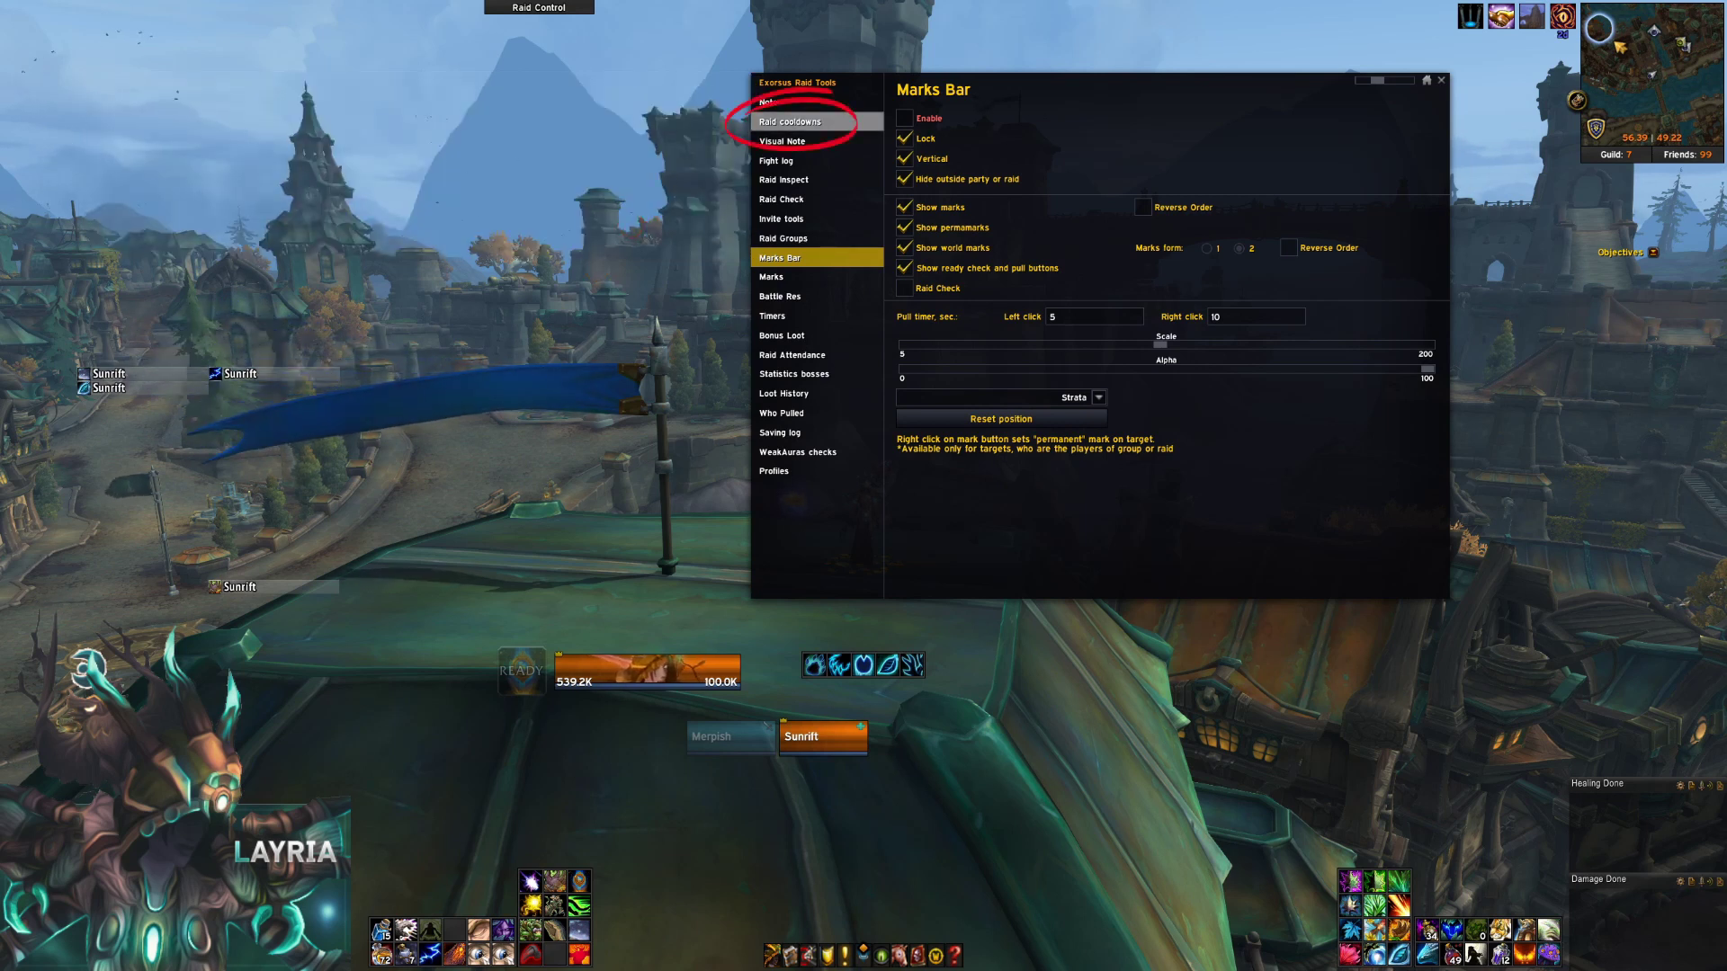
left_click(792, 121)
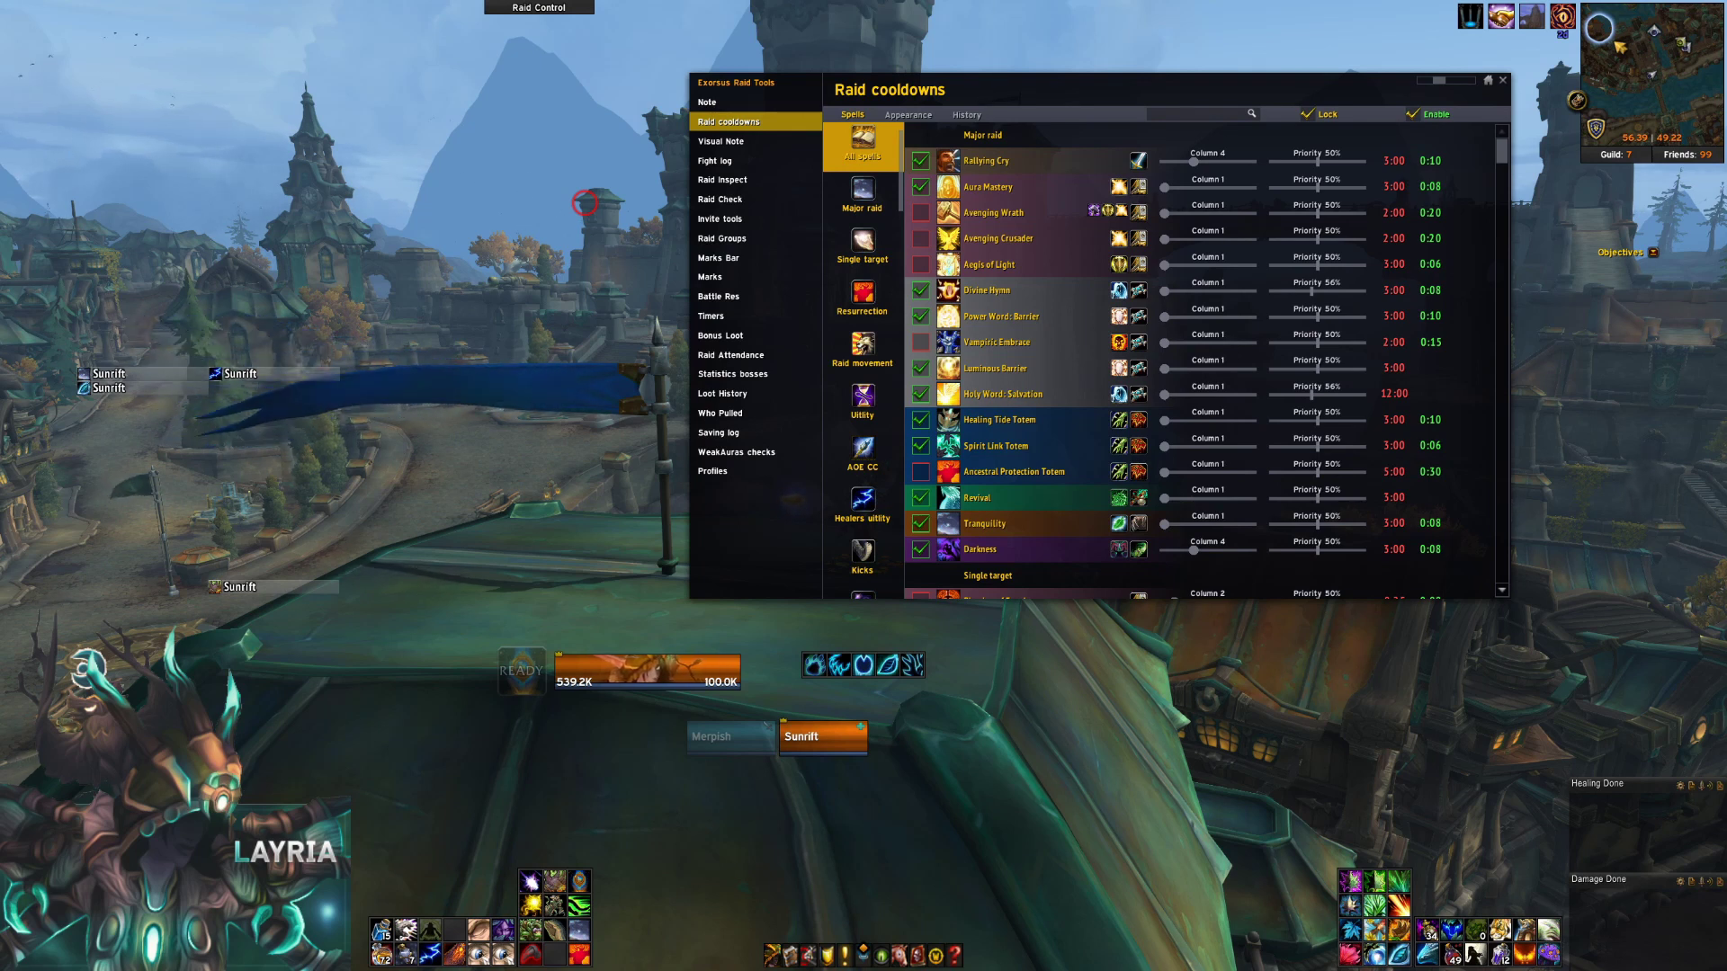
scroll(1026, 433, "down", 5)
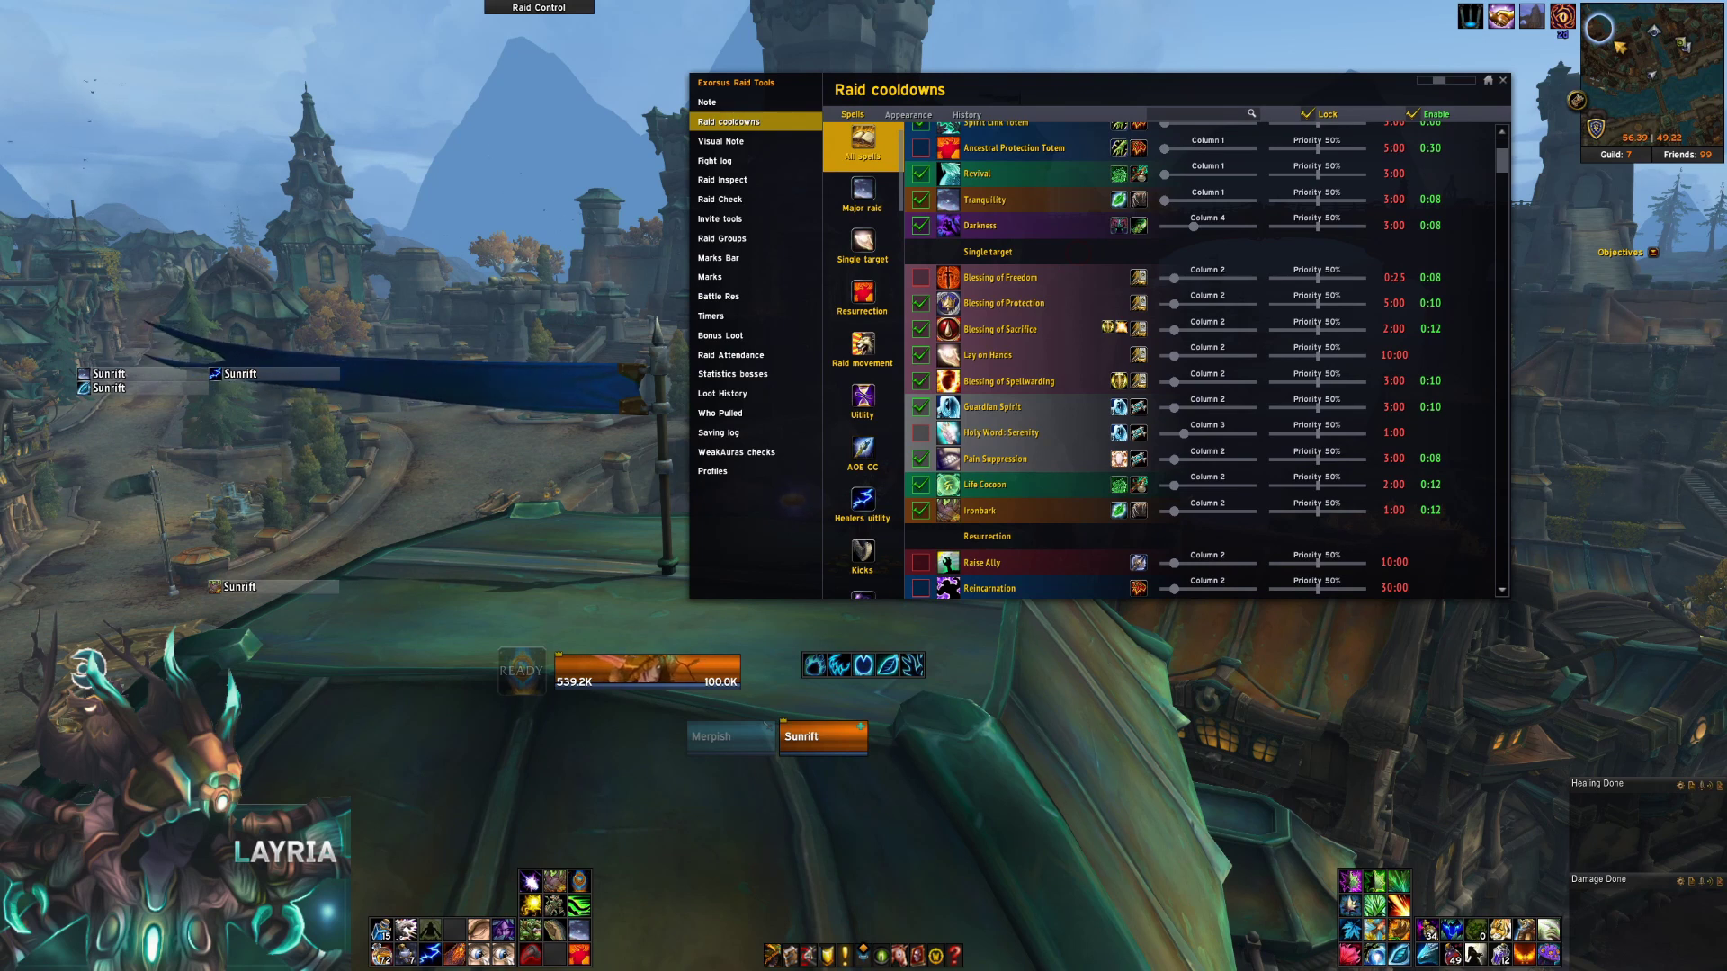
scroll(1026, 360, "down", 2)
scroll(1026, 360, "down", 3)
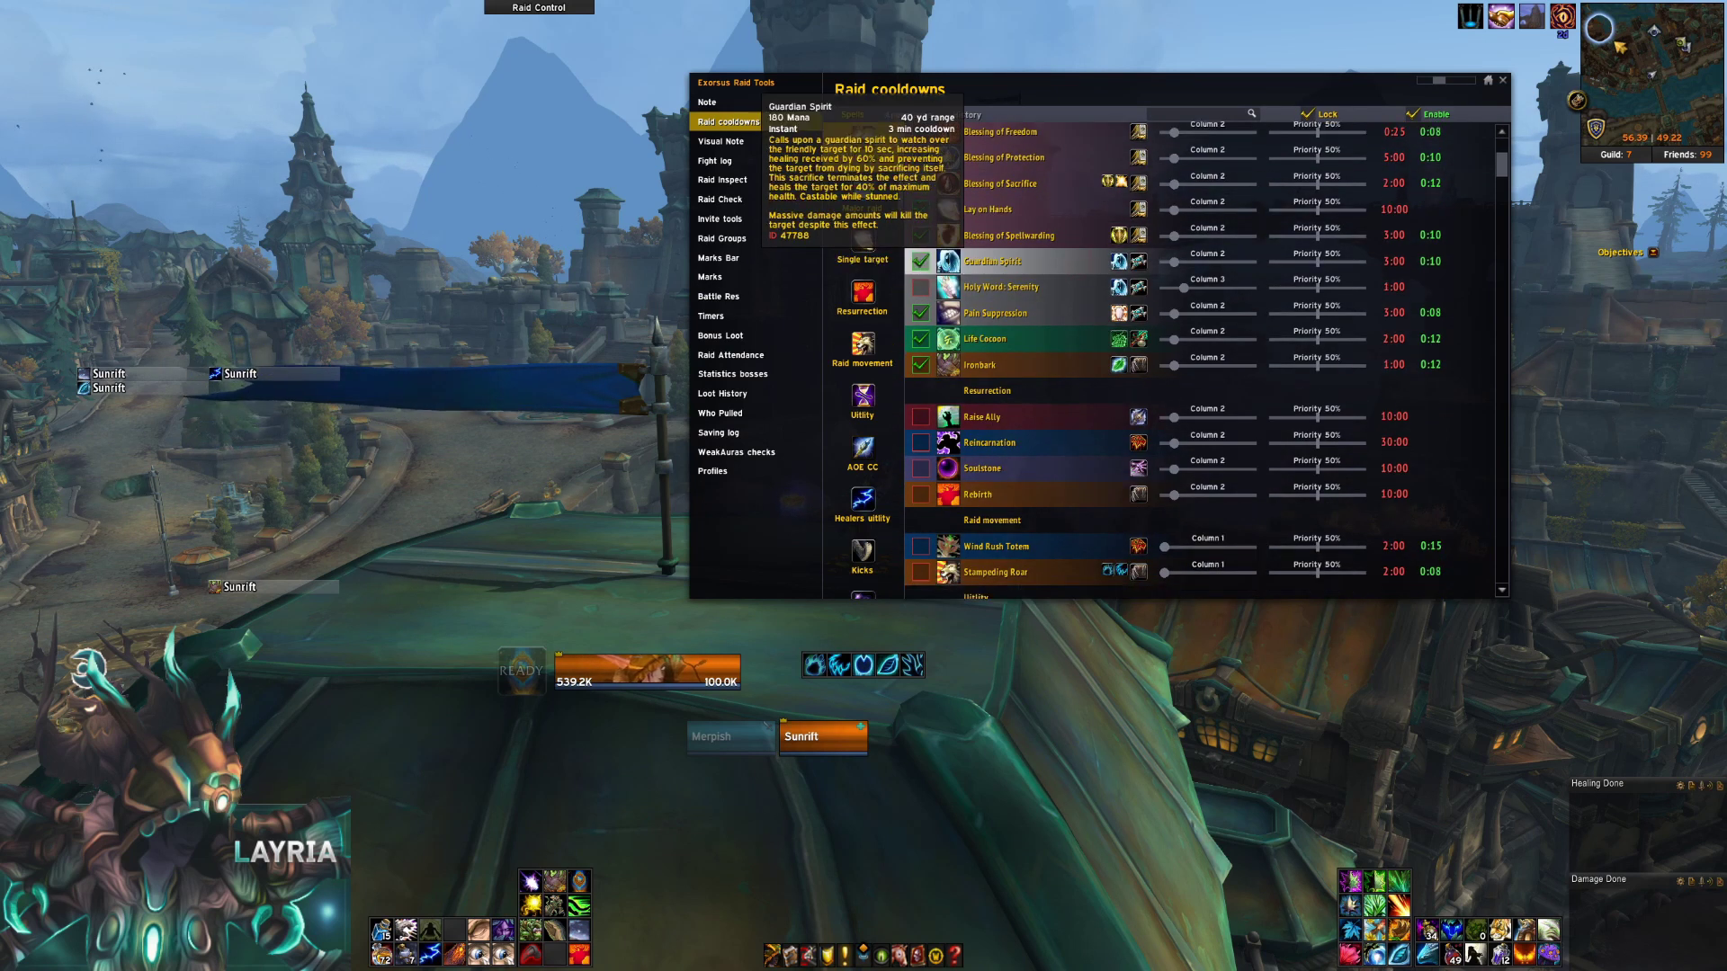
scroll(1026, 360, "down", 2)
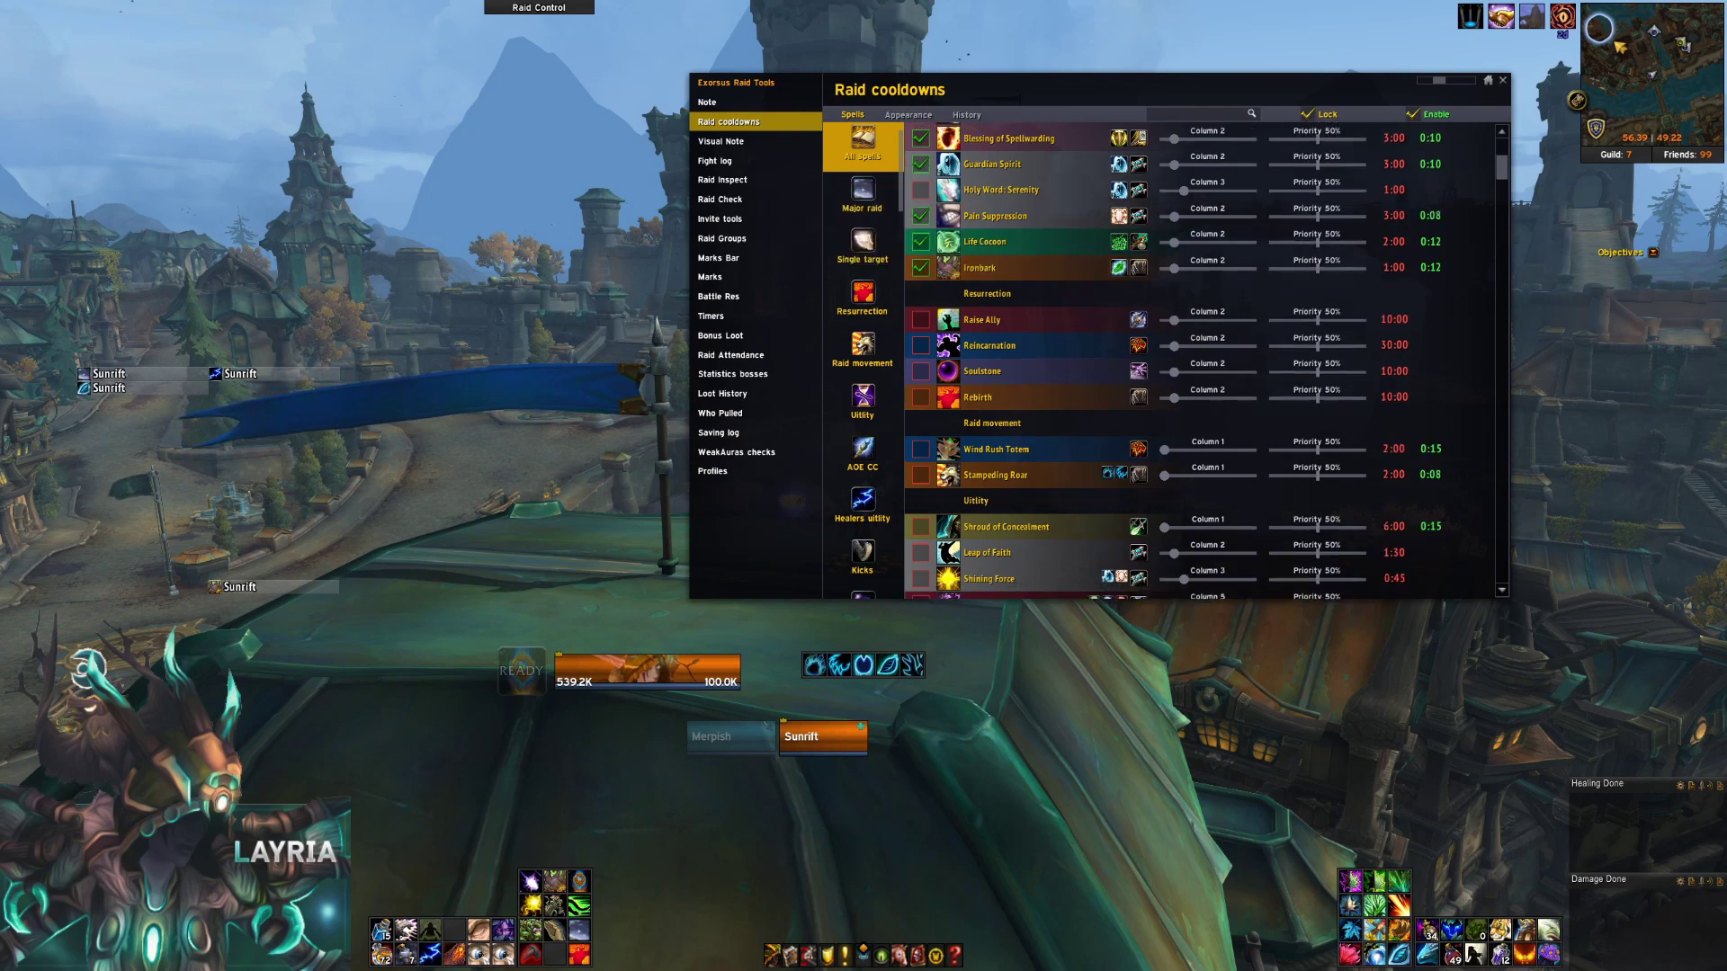